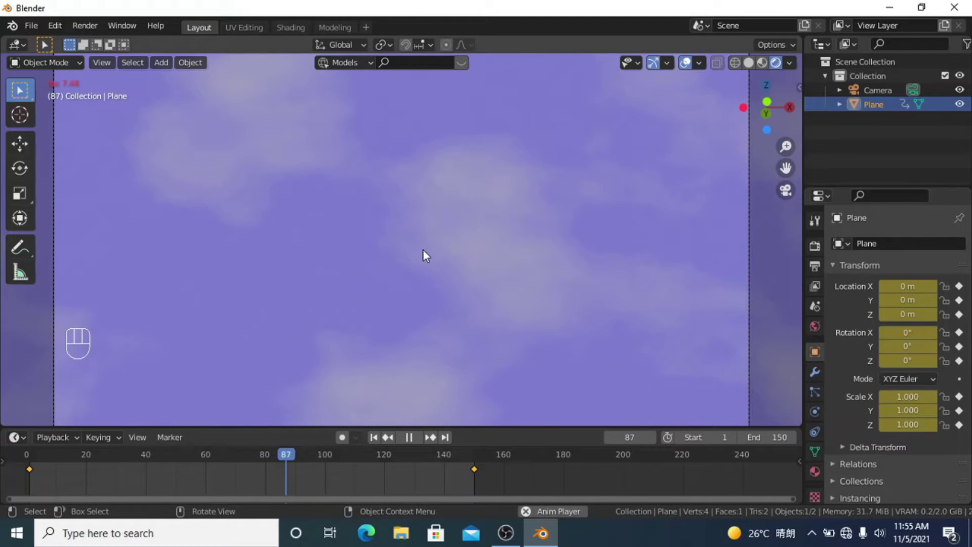
Stop the animation playback, then duplicate the cloud plane in place and hide the original plane.
left_click(409, 437)
key("KP_0")
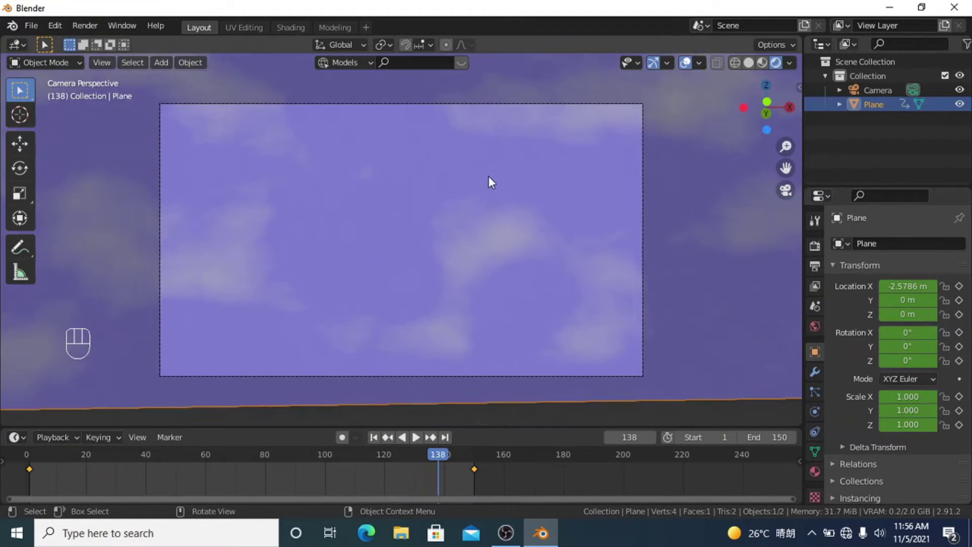
middle_click_drag(471, 178, 472, 224)
scroll(491, 172, "down", 3)
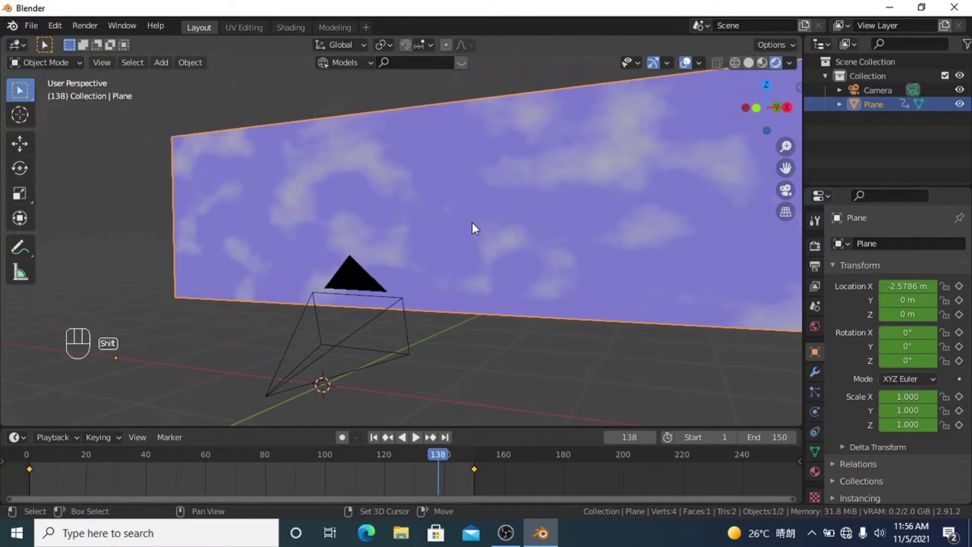
key("shift+d")
right_click(472, 231)
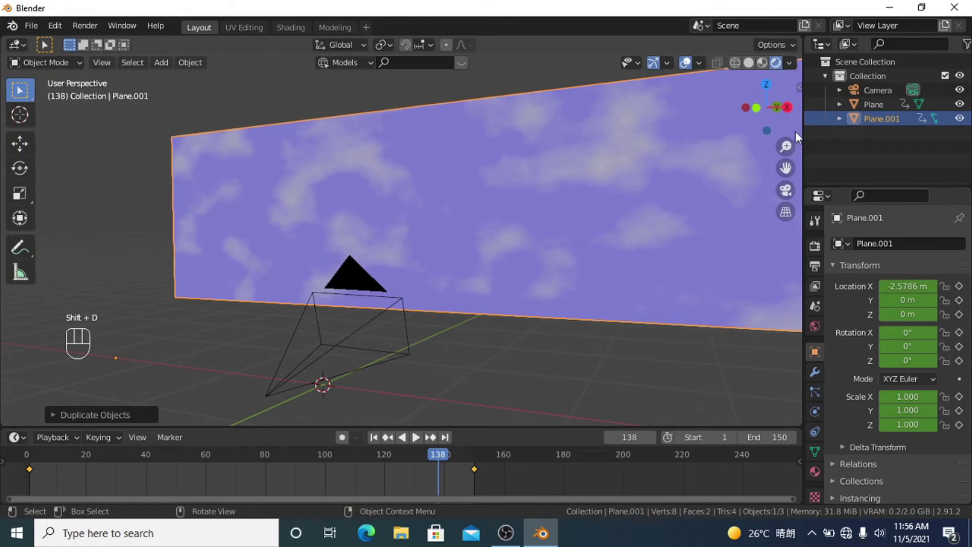
left_click(959, 103)
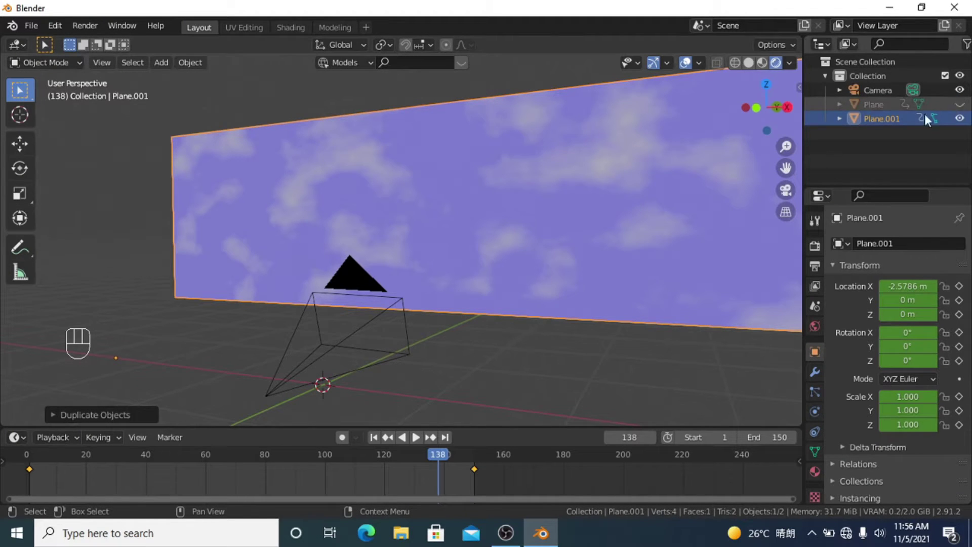
Add a second material slot holding a new material to the duplicated plane, with the timeline returned to frame 1.
left_click(888, 121)
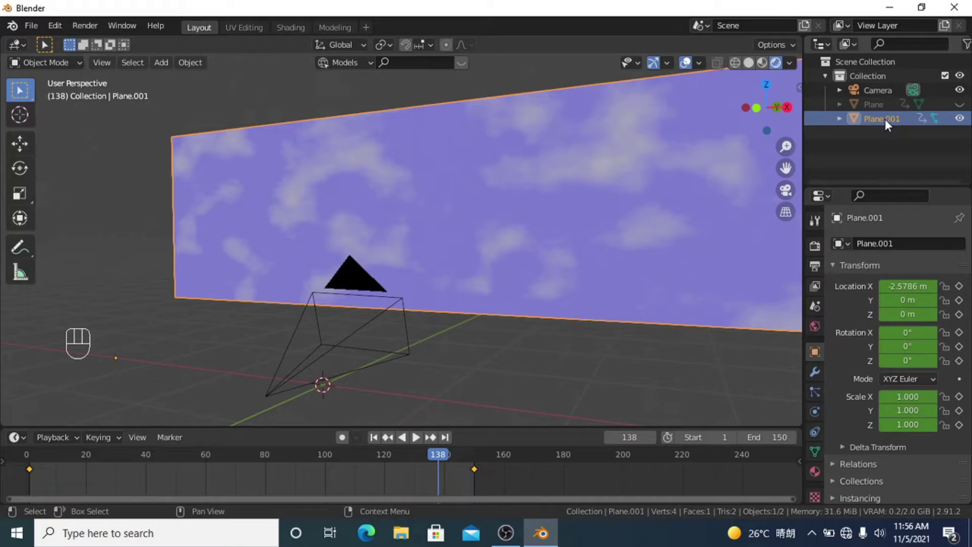
left_click(815, 470)
left_click(959, 244)
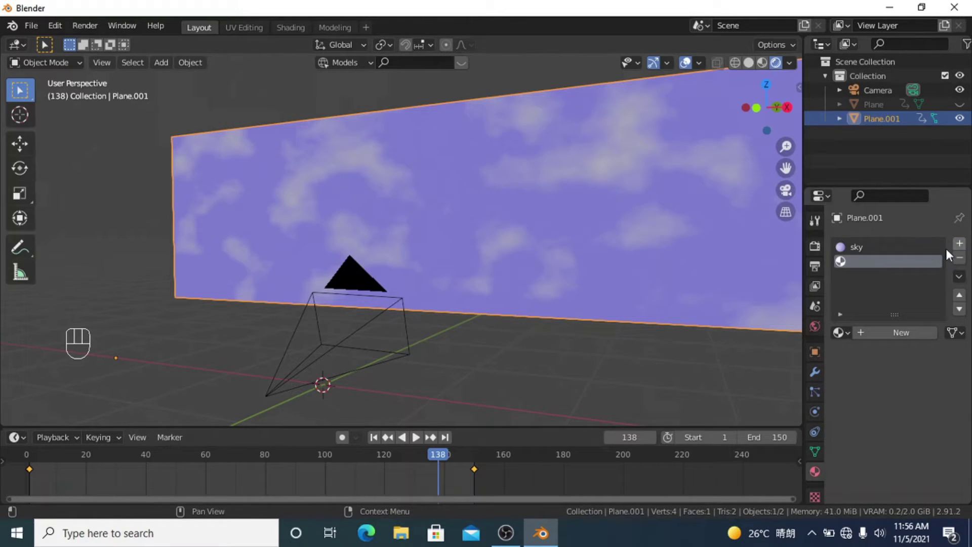
key("Tab")
key("a")
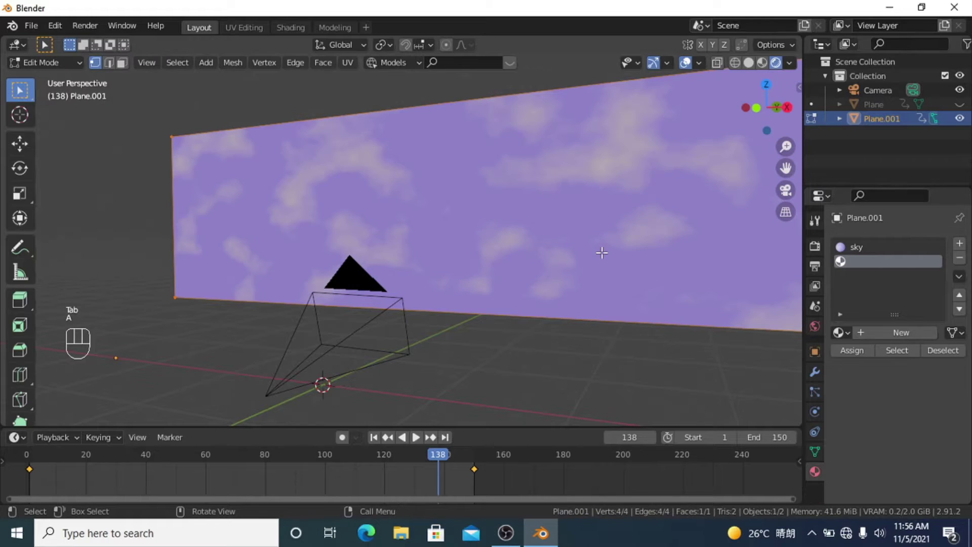
left_click(377, 436)
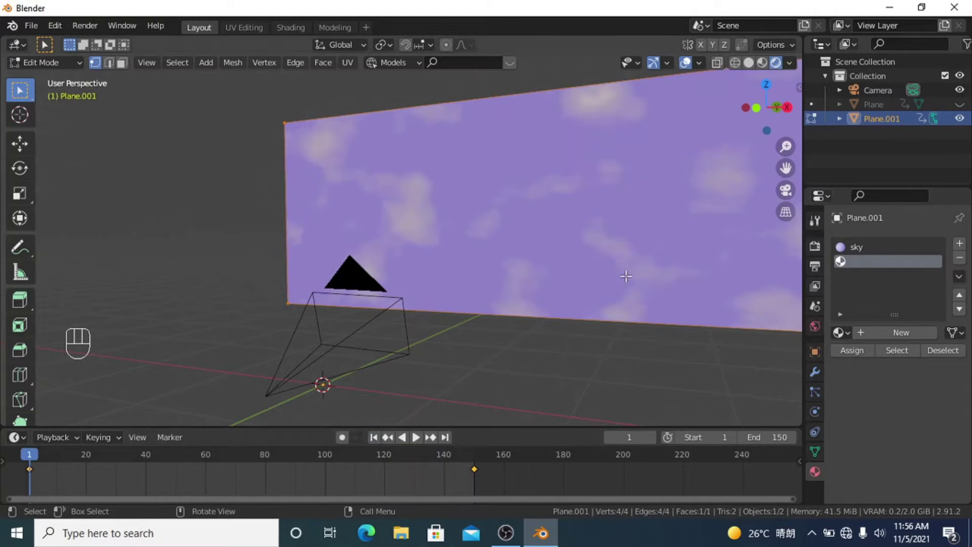
left_click(868, 332)
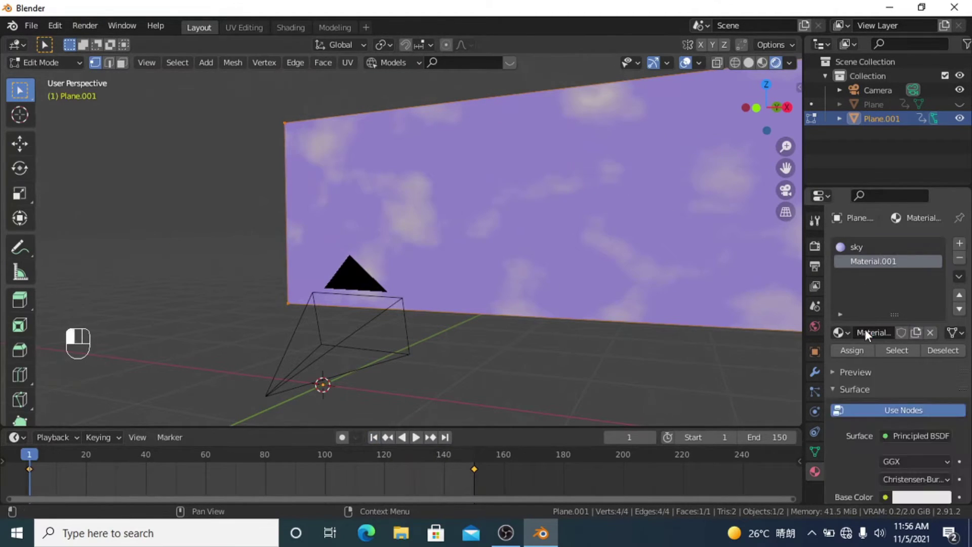
Rename the new material as sky and assign it to the duplicated plane's selected geometry.
double_click(863, 259)
type("sky")
key("Return")
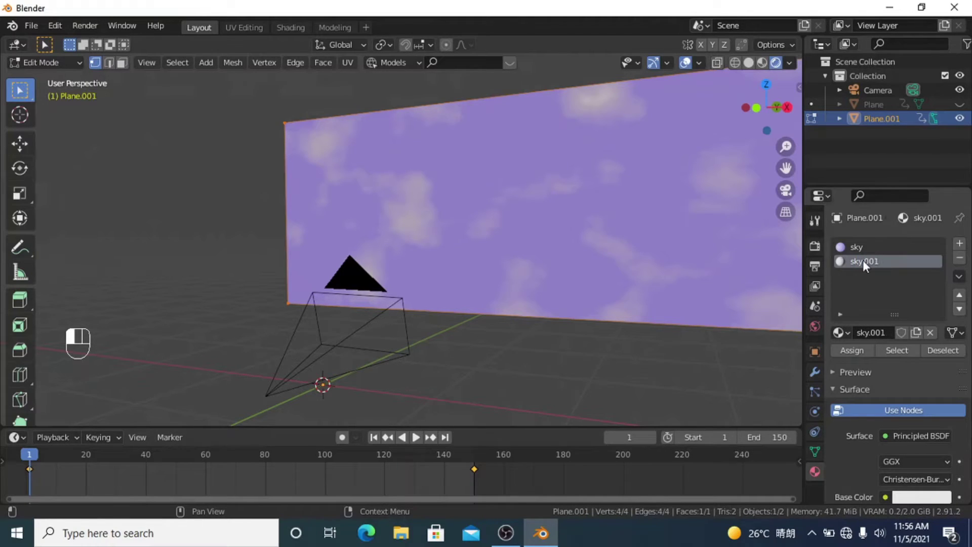
left_click(849, 350)
key("Tab")
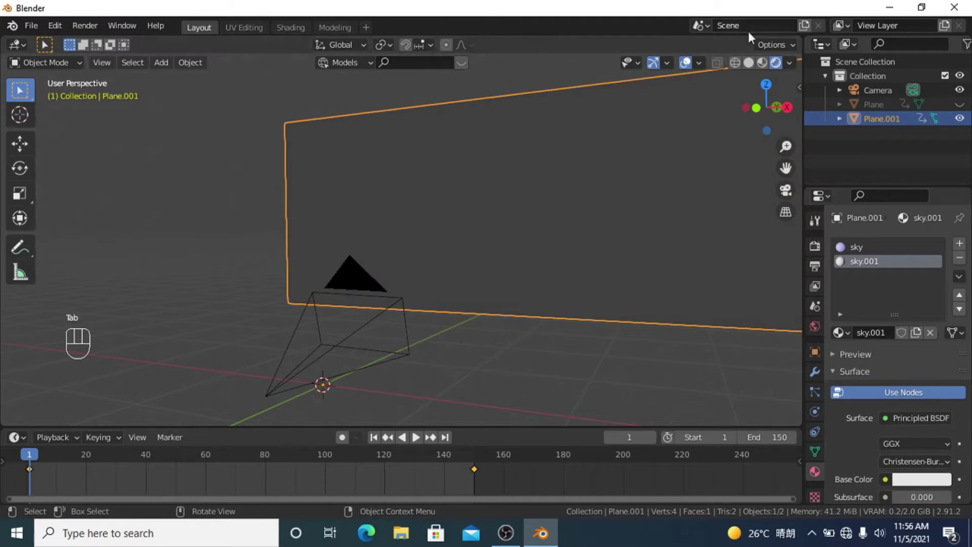
Open the Shading workspace and add a Musgrave Texture node well before the Principled BSDF node.
left_click(762, 62)
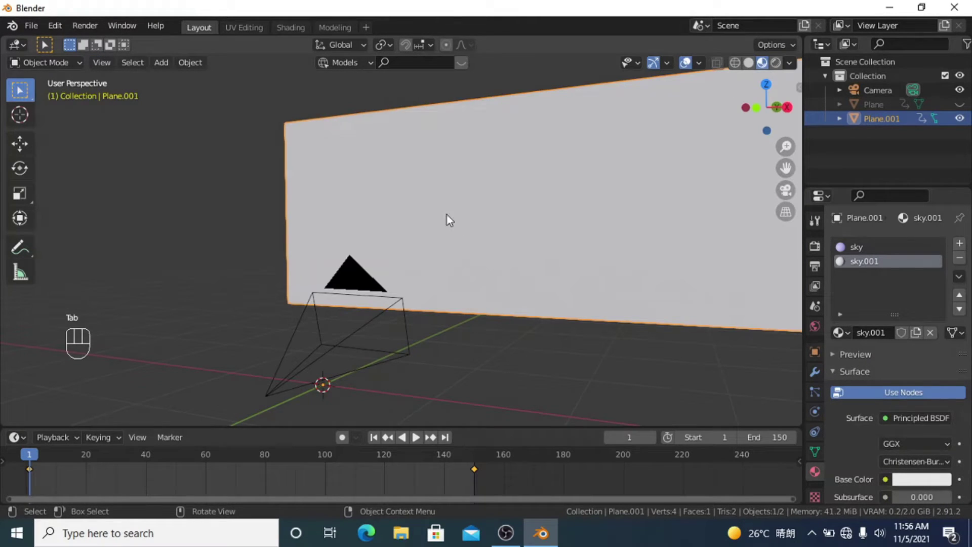
left_click(299, 27)
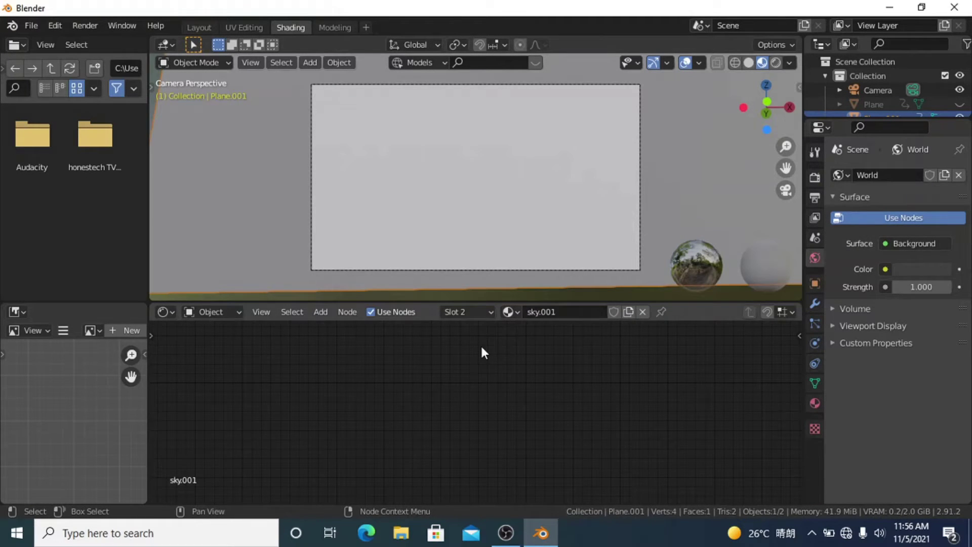
left_click(320, 312)
left_click(333, 327)
type("musg")
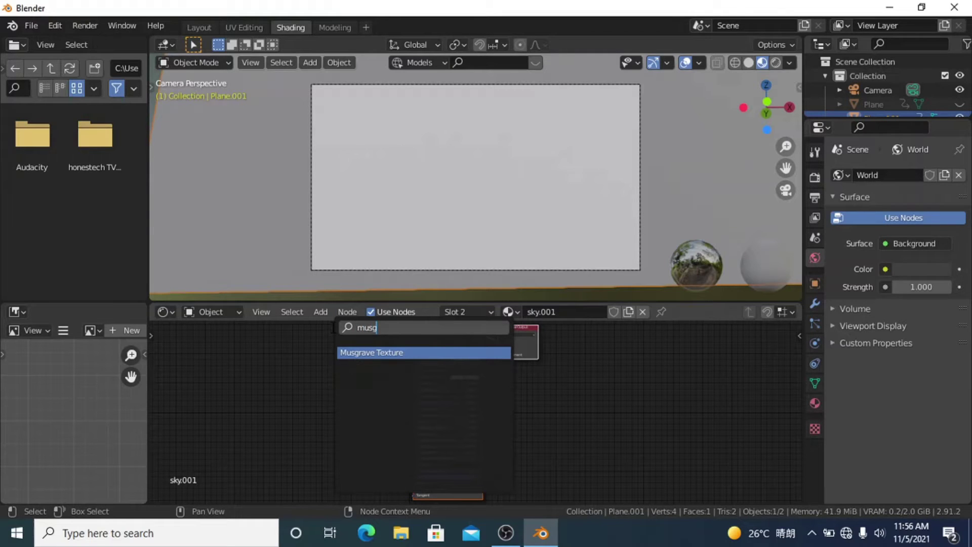
key("Return")
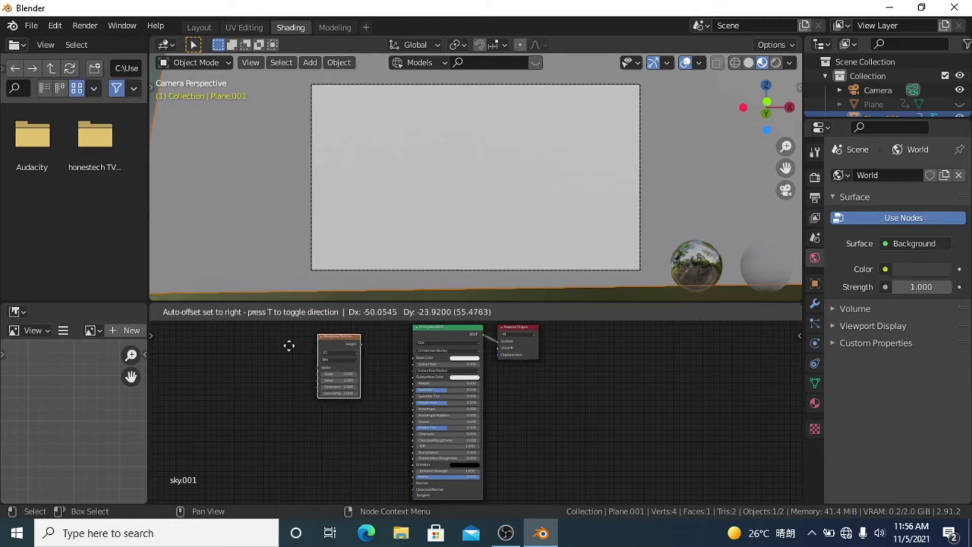
left_click(279, 359)
key("g")
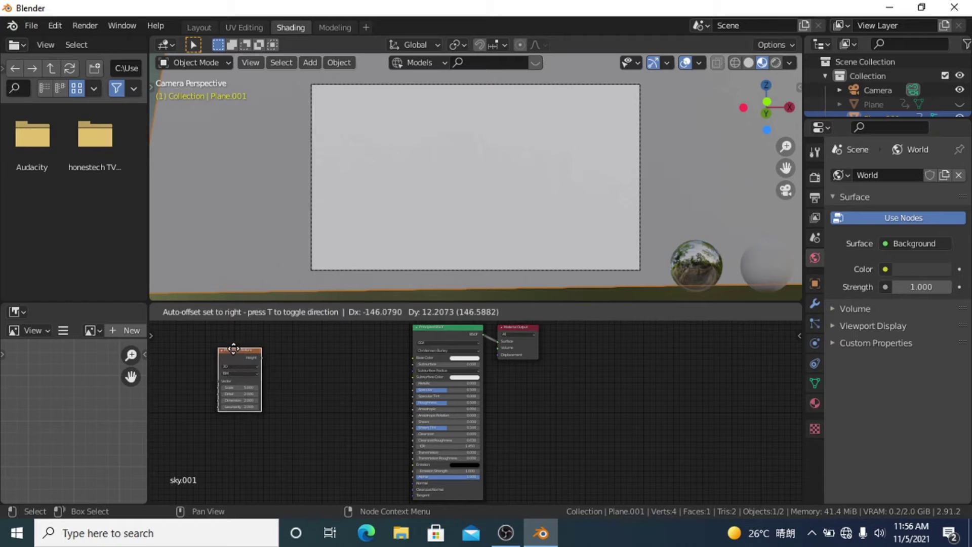
left_click(234, 352)
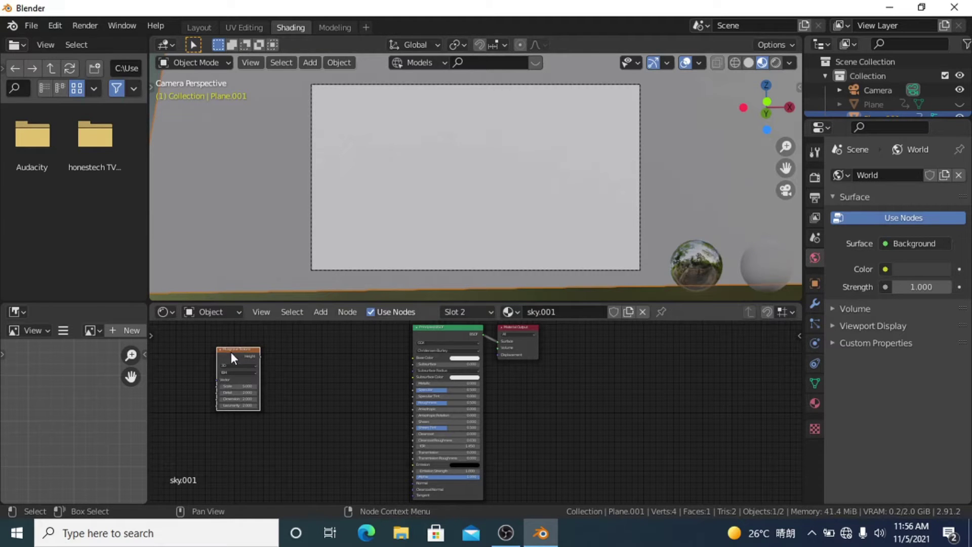
Check in the preferences whether the Node Wrangler add-on is enabled.
left_click(51, 25)
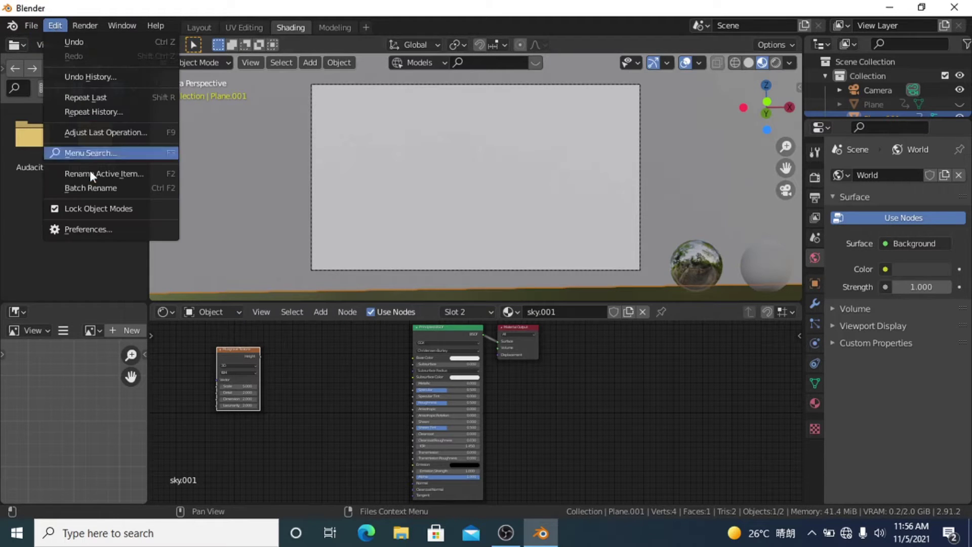
left_click(88, 227)
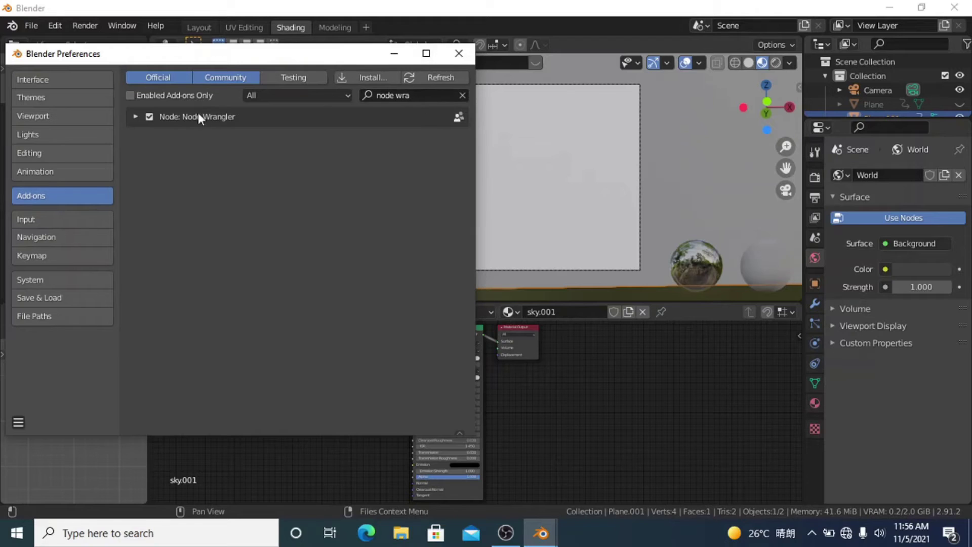
left_click(461, 53)
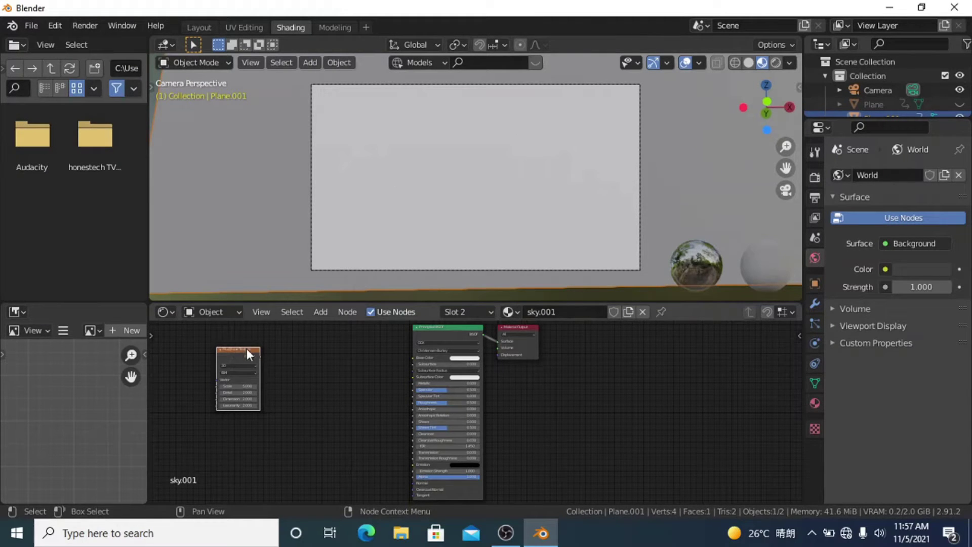
key("shift+a")
mouse_move(259, 355)
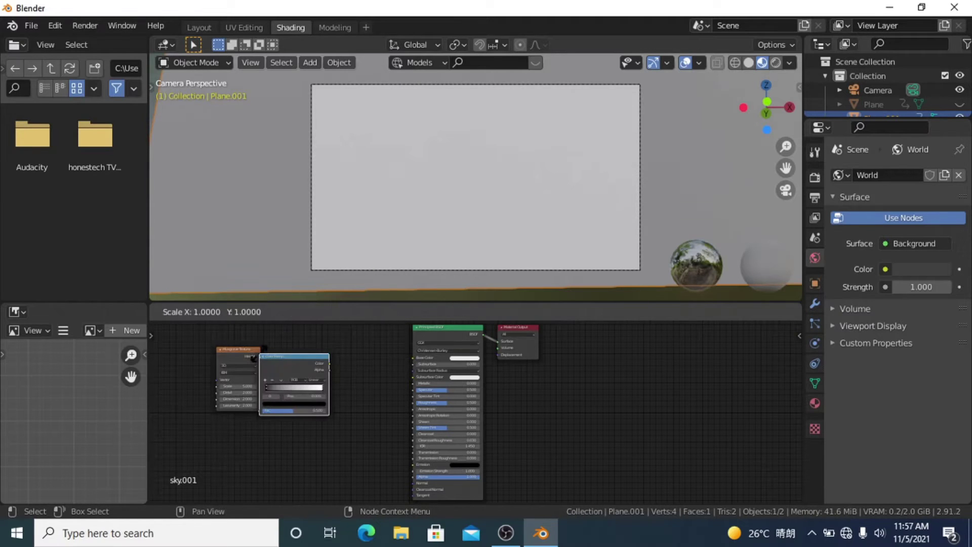
key("Escape")
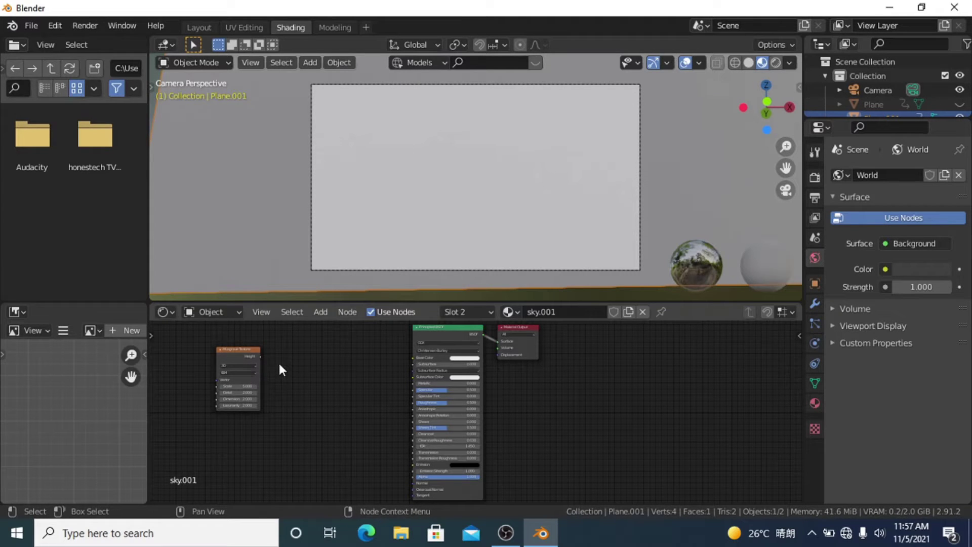
Add a Noise Texture node directly below the Musgrave Texture node.
key("shift+a")
left_click(254, 258)
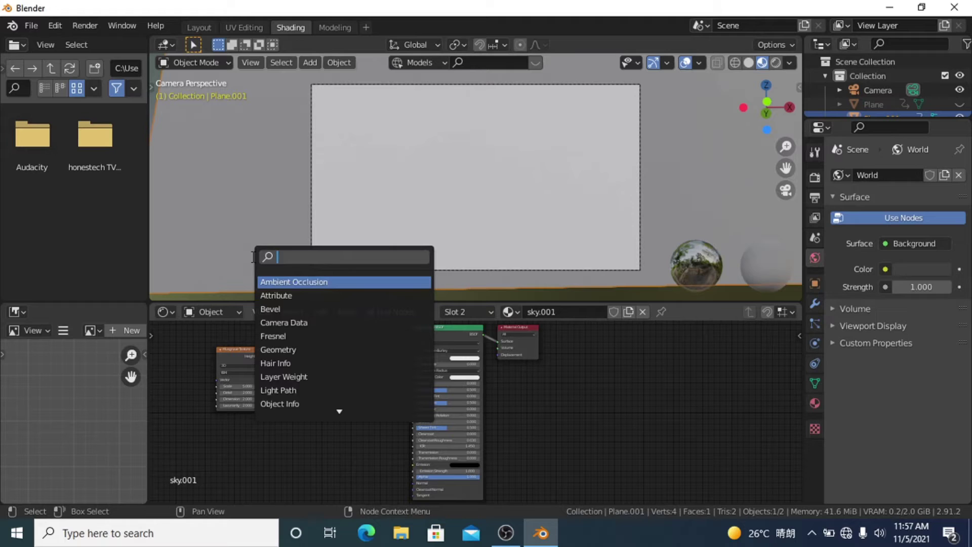
type("noise")
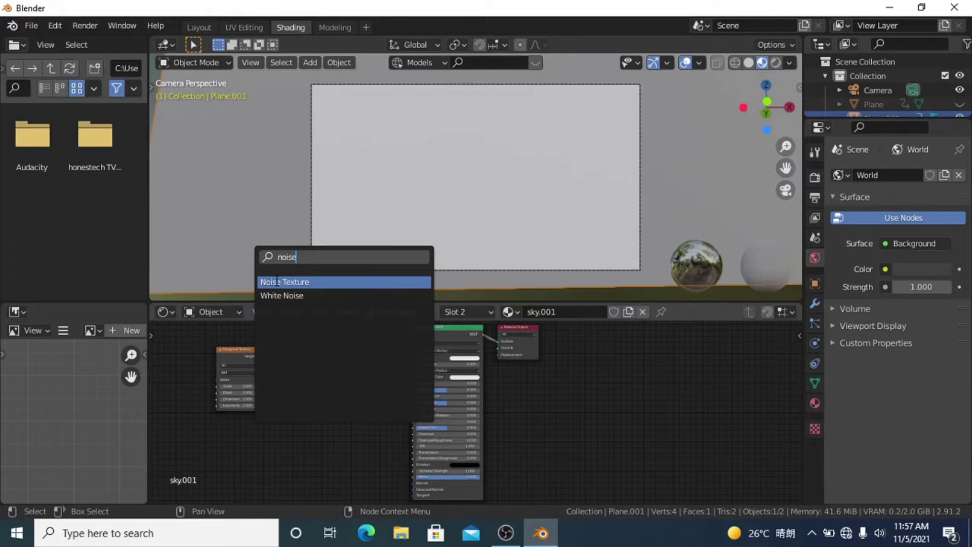
left_click(277, 282)
left_click(238, 441)
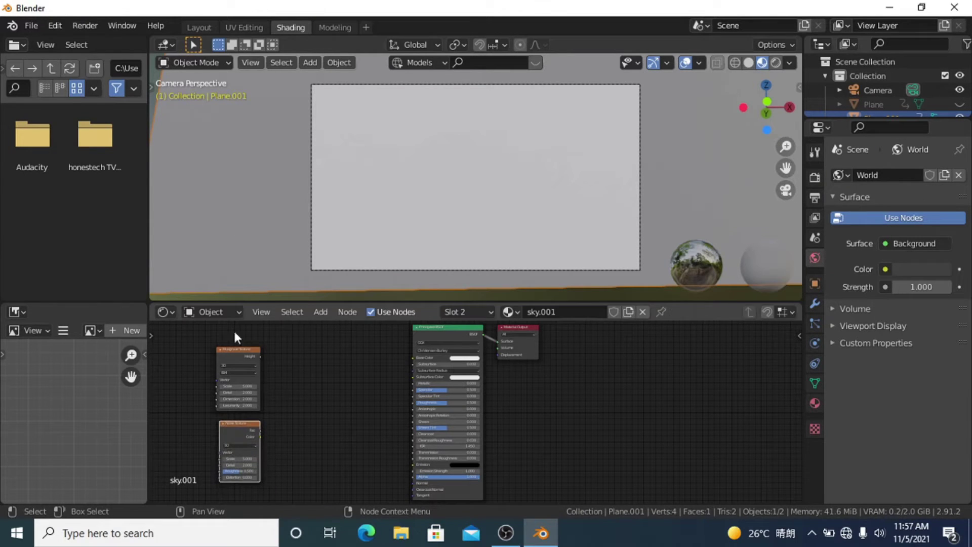
Add a ColorRamp node between the texture nodes and the Principled BSDF.
key("shift+a")
left_click(282, 338)
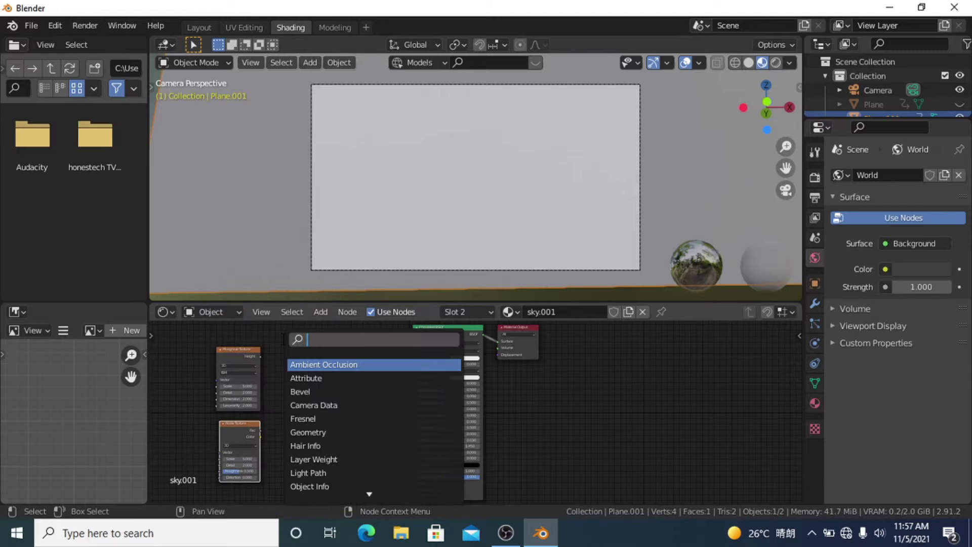
type("color")
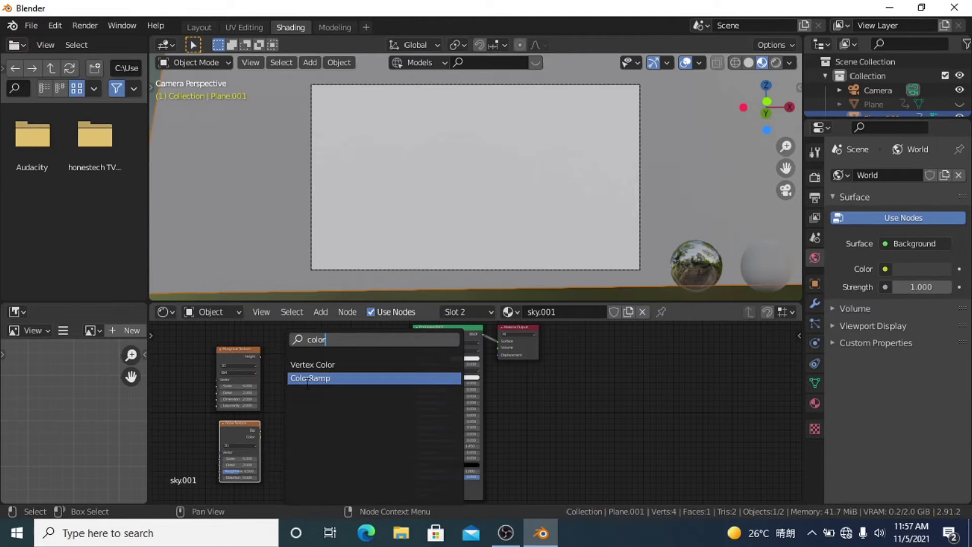
left_click(308, 378)
left_click(344, 406)
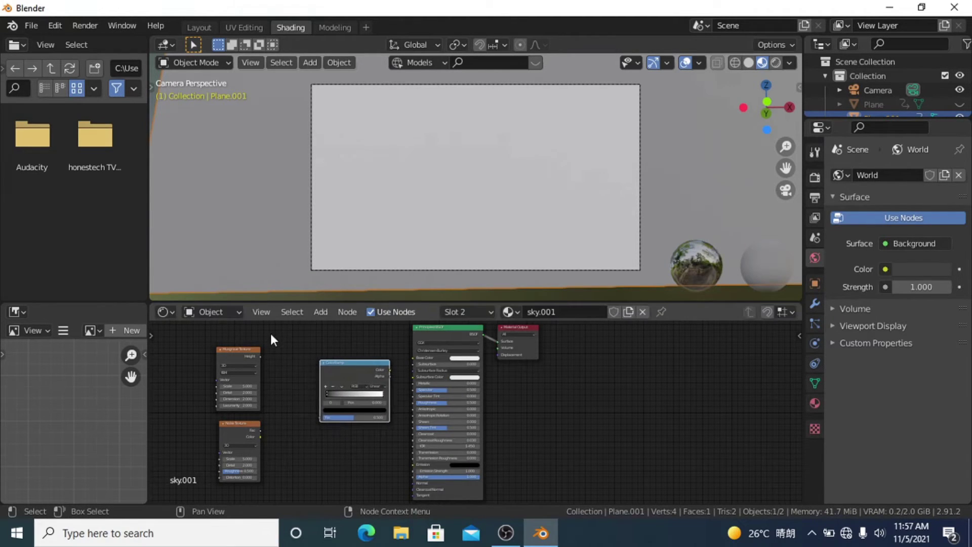
Add a MixRGB node between the two texture nodes and the ColorRamp.
key("shift+a")
left_click(251, 335)
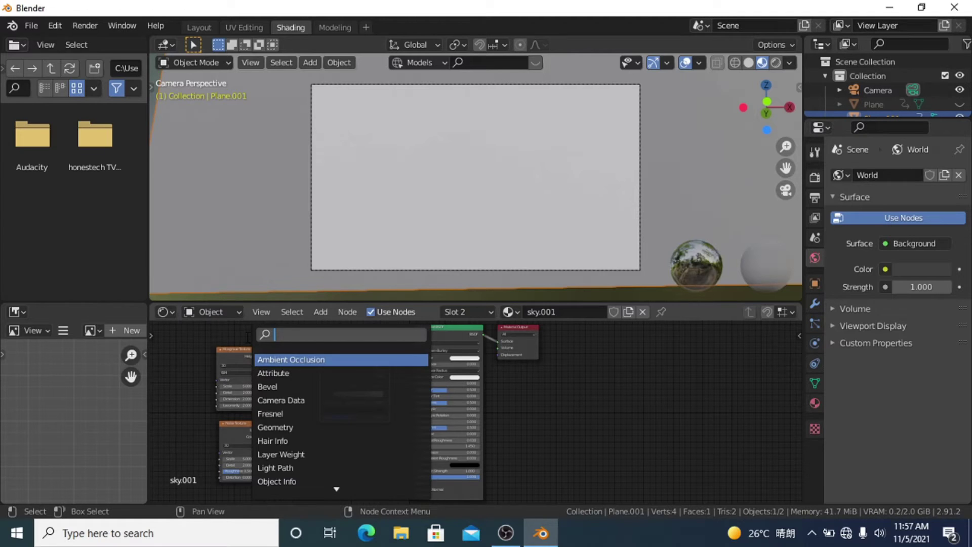
type("mix")
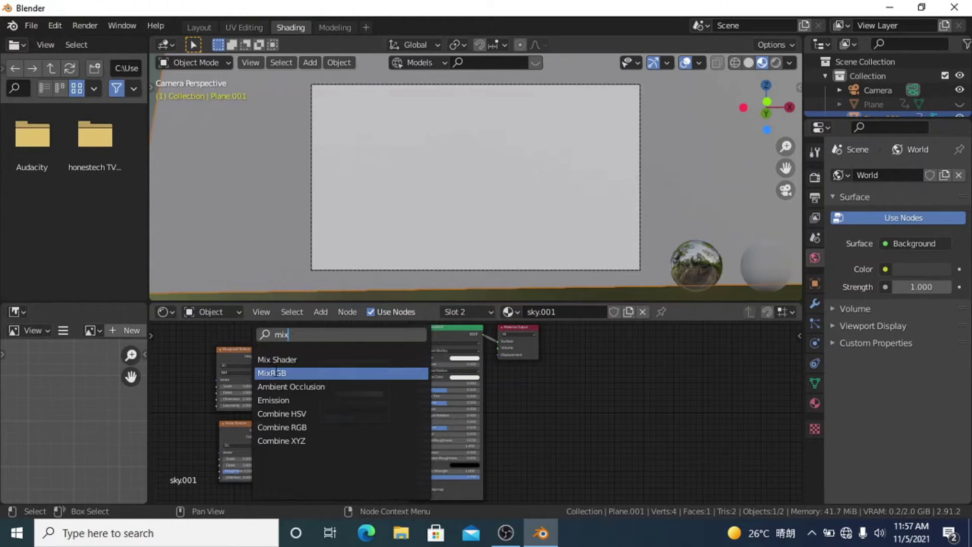
left_click(268, 373)
left_click(291, 404)
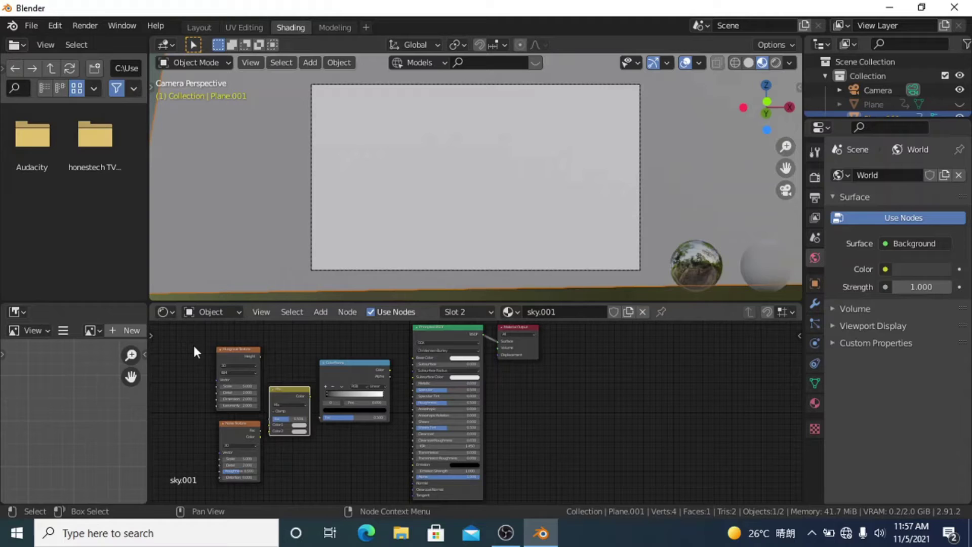
Space out the nodes and wire the Musgrave and Noise textures through the MixRGB colour inputs and the ColorRamp into the Principled BSDF's Base Color.
left_click_drag(196, 352, 212, 455)
left_click(217, 349)
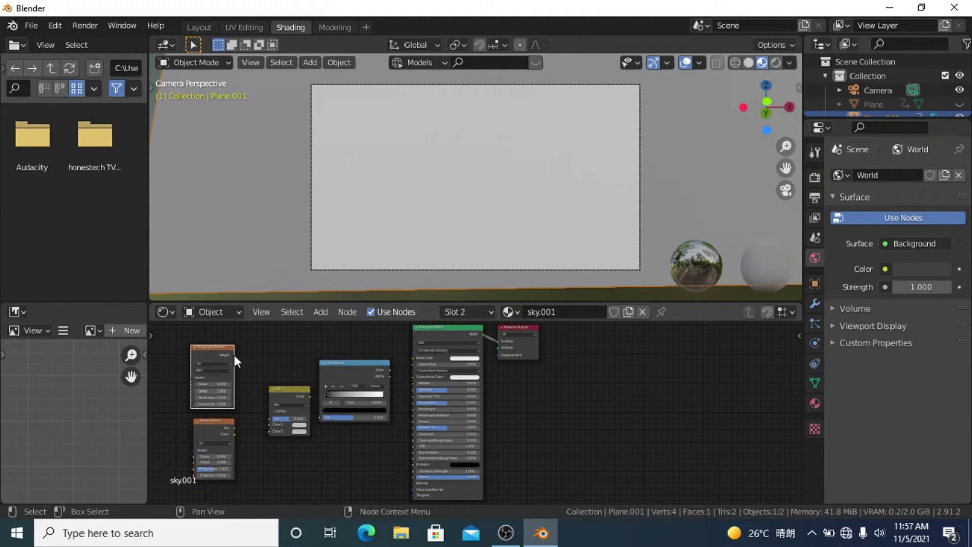
left_click_drag(234, 354, 269, 431)
left_click_drag(278, 387, 320, 417)
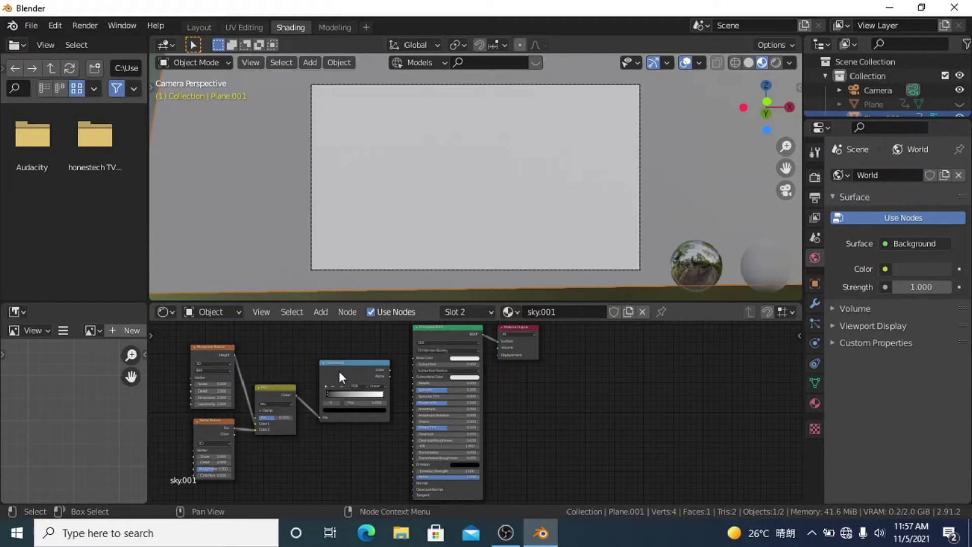
left_click_drag(340, 363, 413, 358)
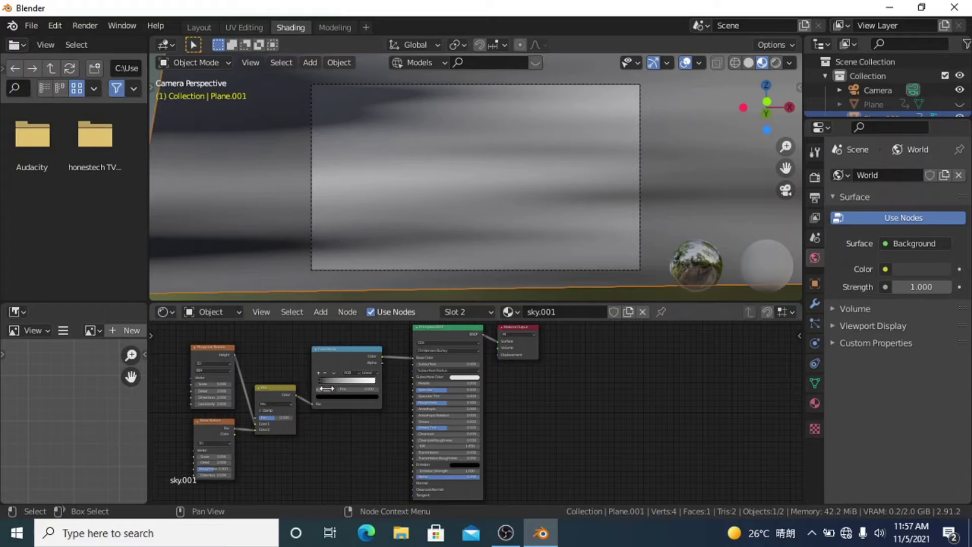
middle_click_drag(272, 358, 372, 358)
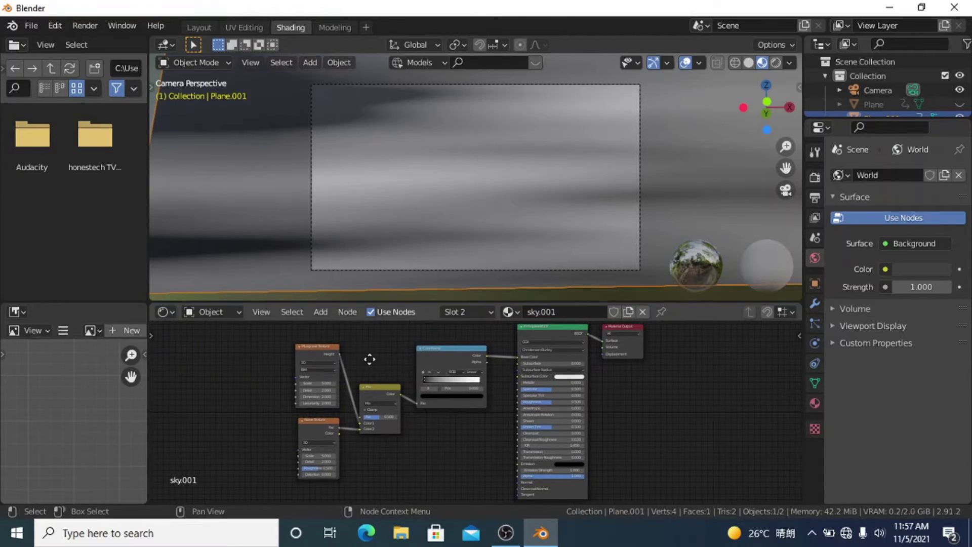
Add Texture Coordinate and Mapping nodes feeding the Musgrave Texture's Vector input.
left_click(312, 346)
key("ctrl+t")
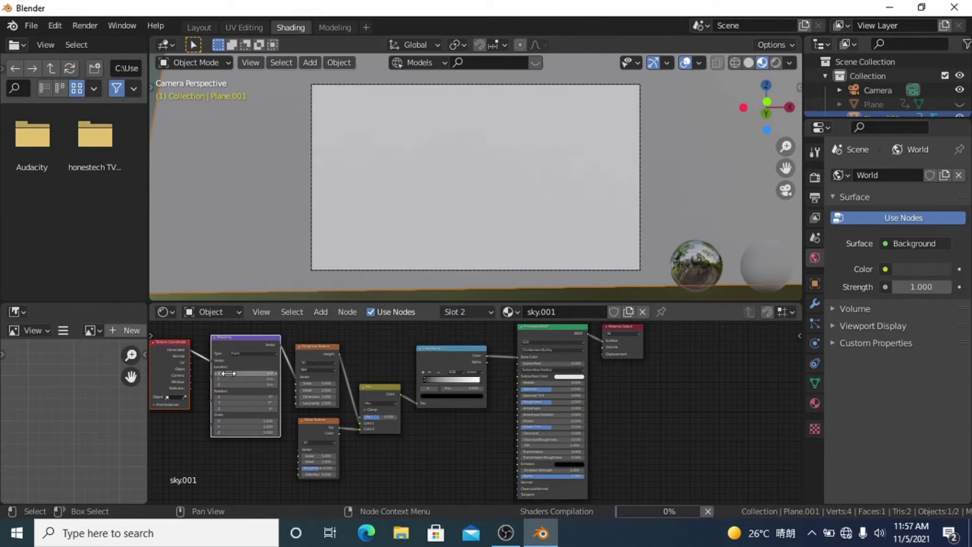
middle_click_drag(220, 368, 260, 373)
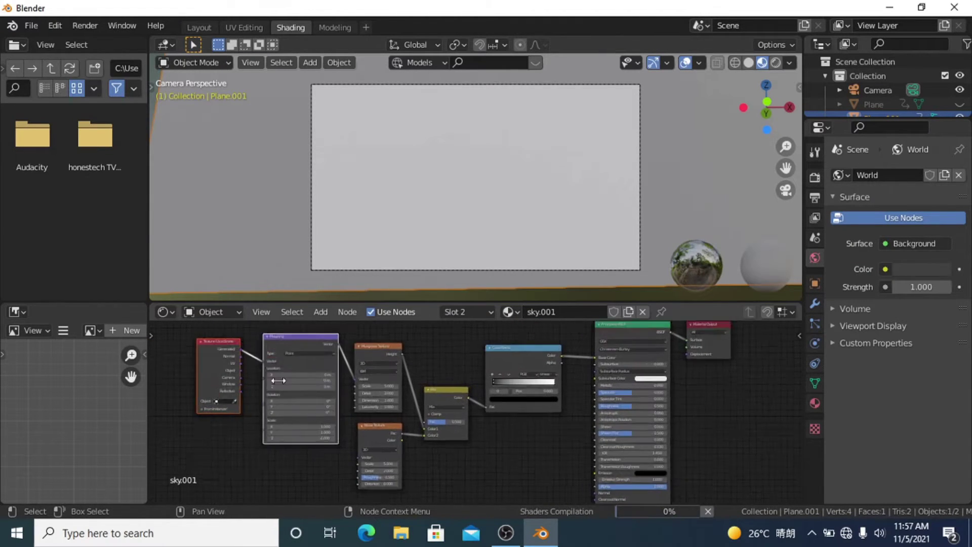
scroll(219, 372, "up", 1)
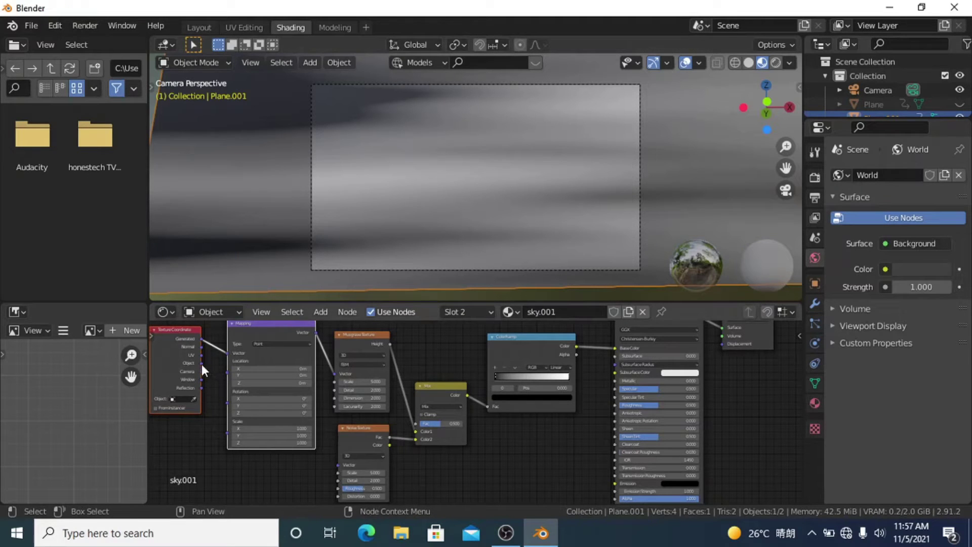
Feed the Texture Coordinate's Object output into the Mapping node, and link the Mapping Vector to the Noise Texture's Vector input.
left_click_drag(202, 364, 282, 474)
scroll(269, 355, "down", 2)
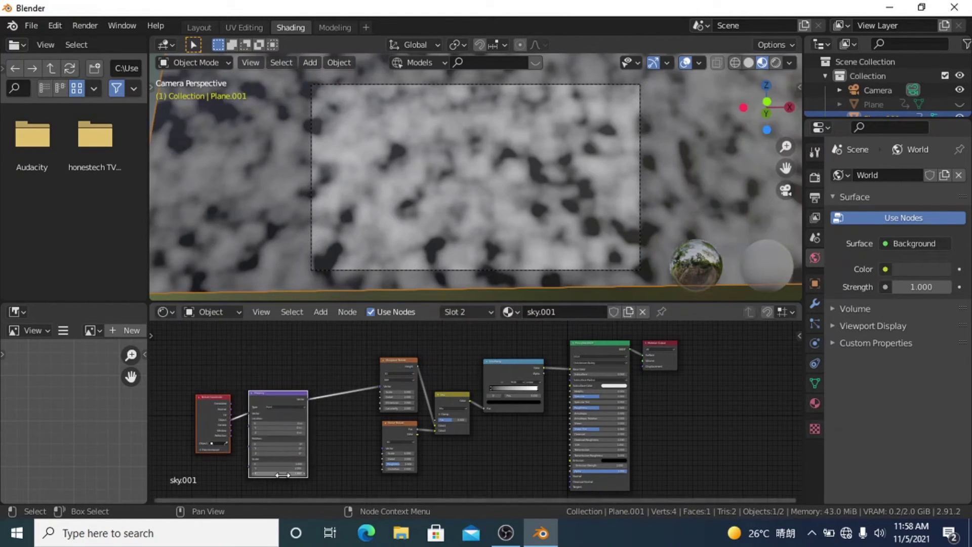
left_click_drag(308, 400, 315, 403)
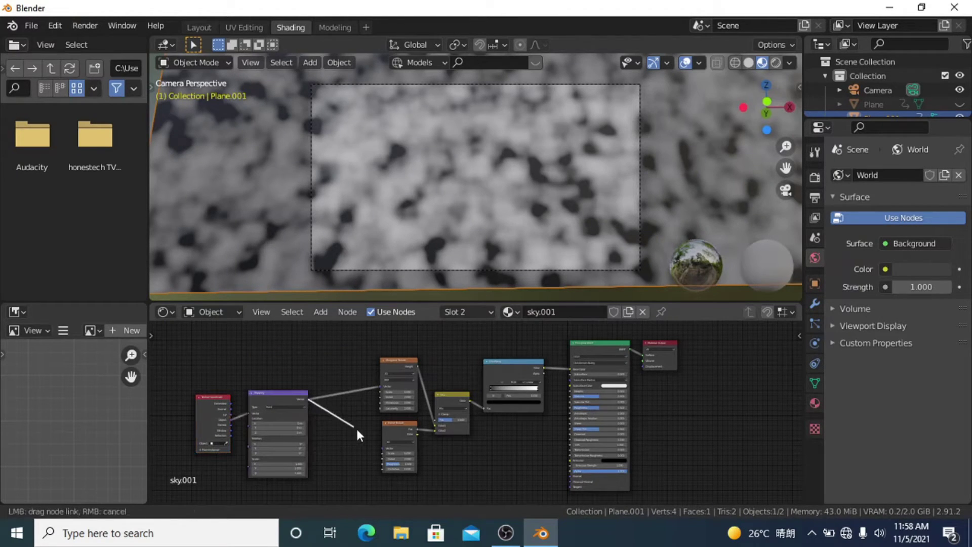
left_click_drag(357, 429, 382, 446)
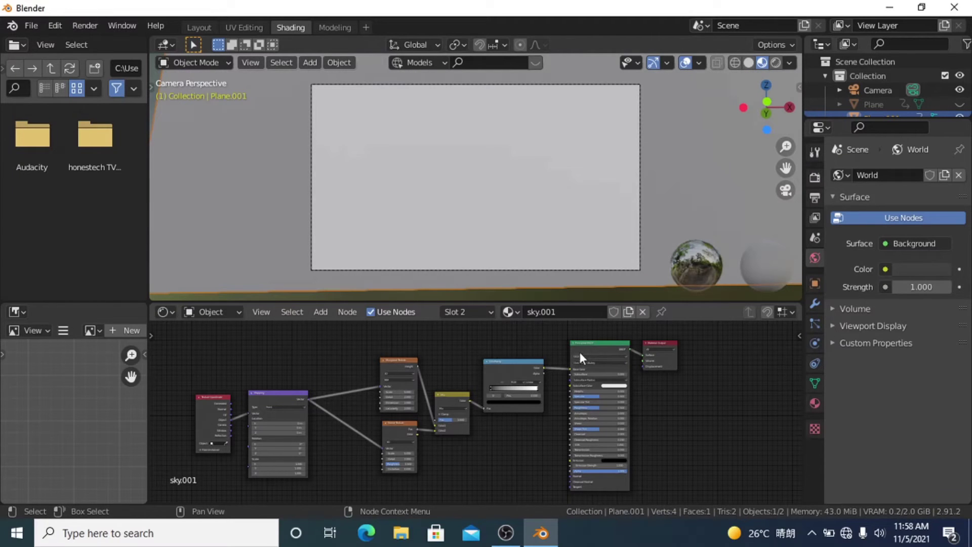
Move the ColorRamp's black stop to 0.209 and colour it blue with hue 0.629, saturation 0.684 and value 1.000.
scroll(461, 368, "up", 1)
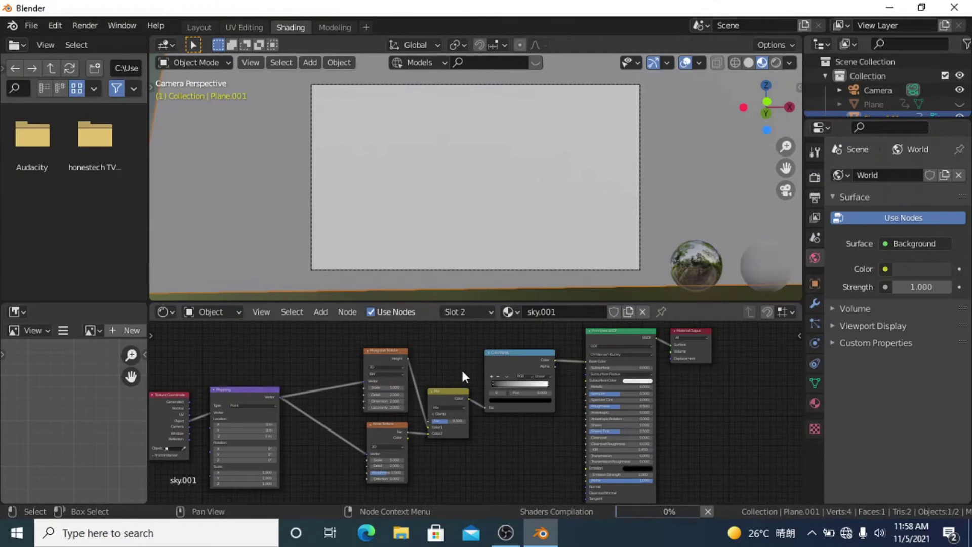
scroll(474, 365, "up", 2)
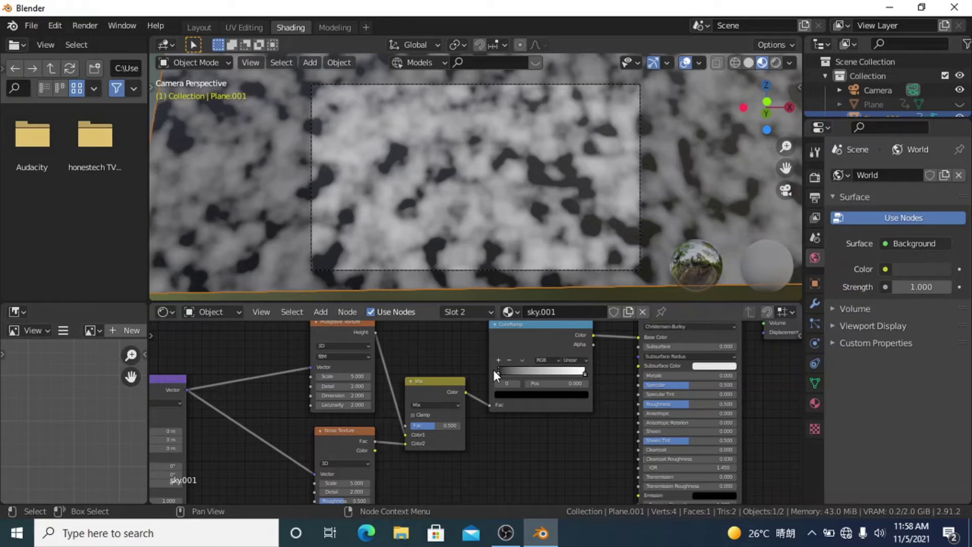
left_click_drag(501, 375, 518, 396)
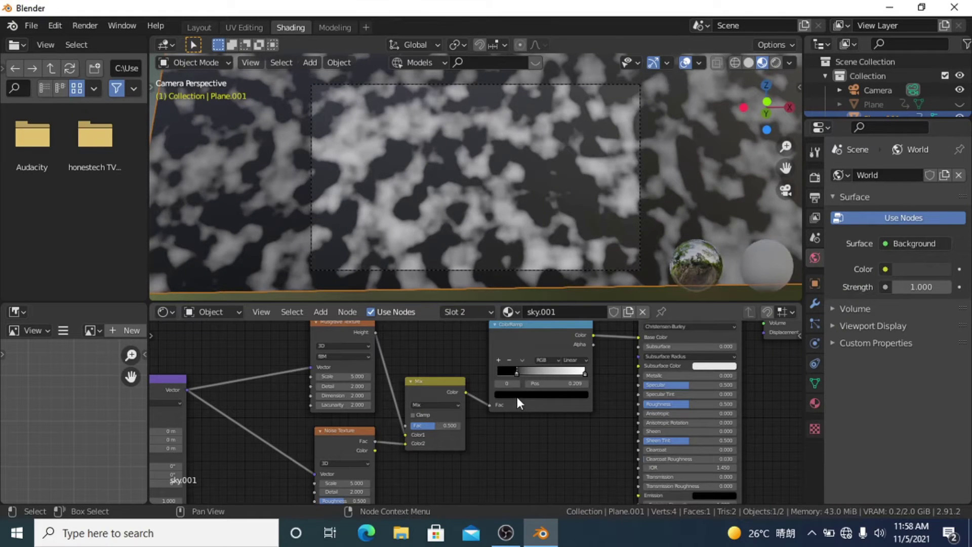
left_click(517, 395)
left_click_drag(573, 332, 569, 273)
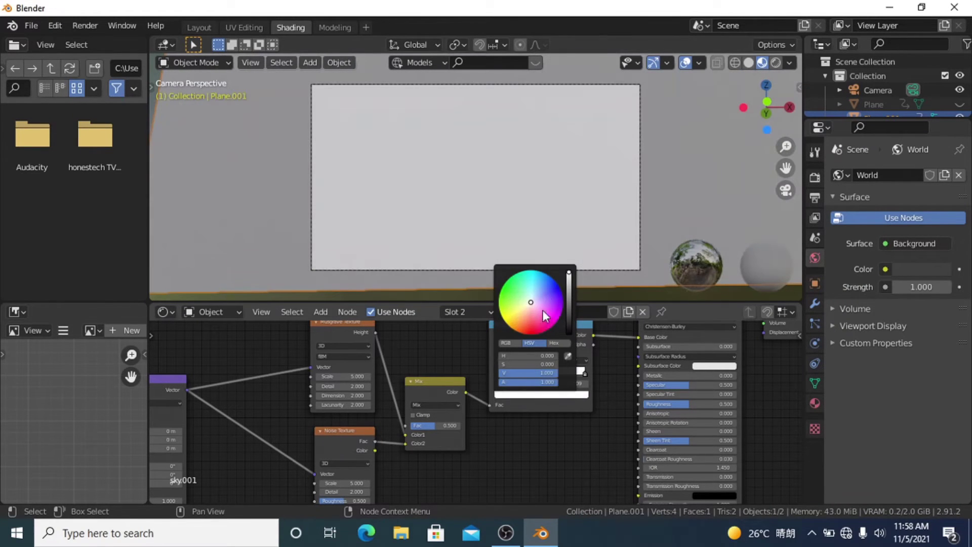
left_click_drag(533, 305, 547, 287)
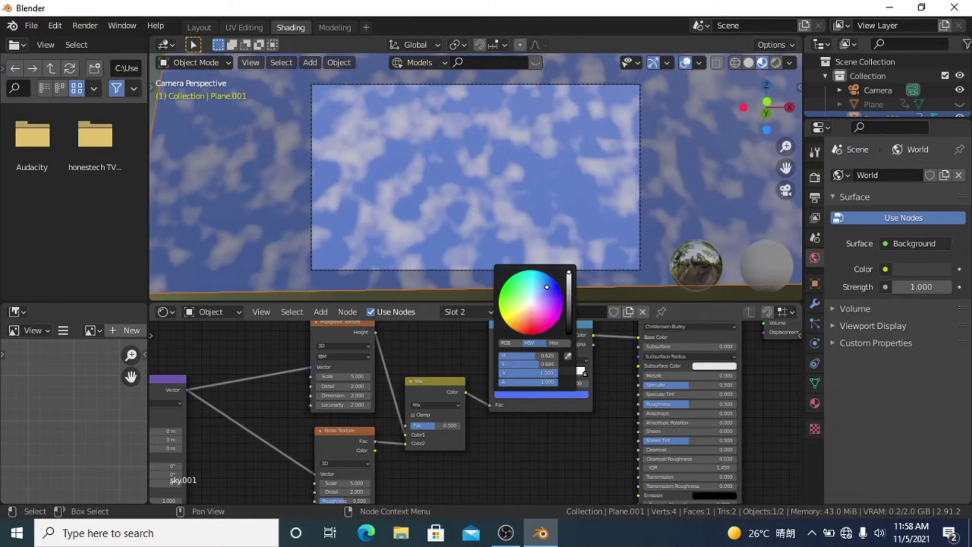
Darken the ColorRamp's white stop to a light grey.
left_click(584, 375)
left_click(582, 395)
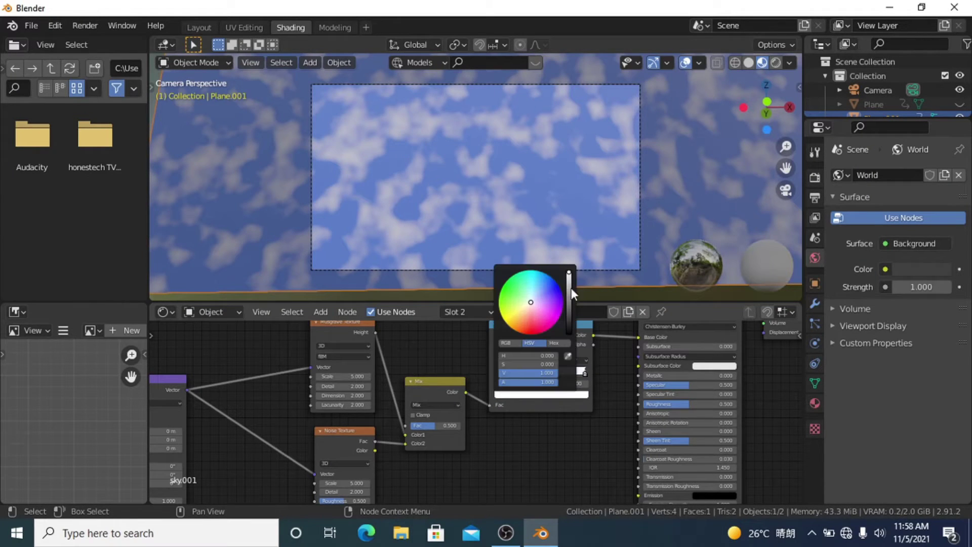
left_click(569, 288)
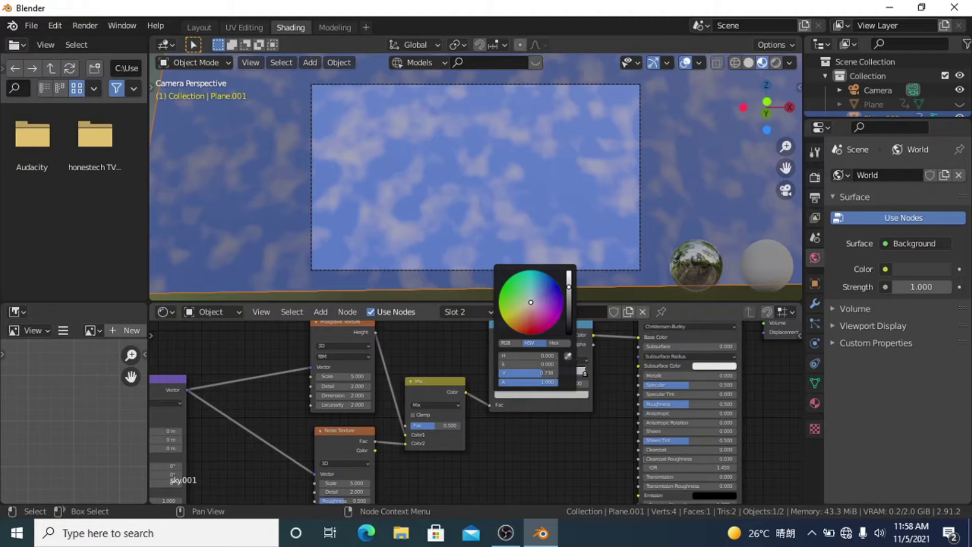
left_click_drag(569, 288, 570, 291)
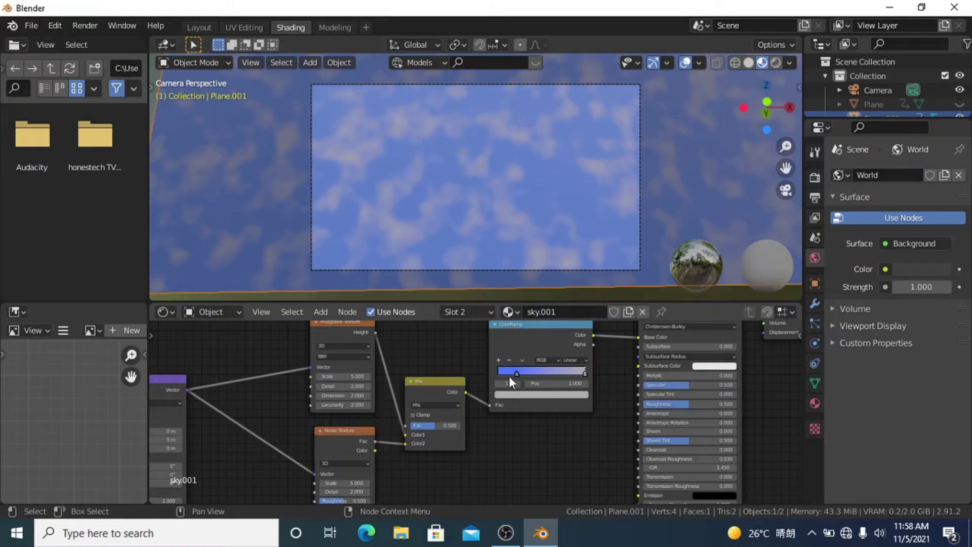
Shift the texture, Mix and ColorRamp nodes away from the Principled BSDF, and link the ColorRamp's Color output to its Emission input too.
scroll(360, 361, "down", 3)
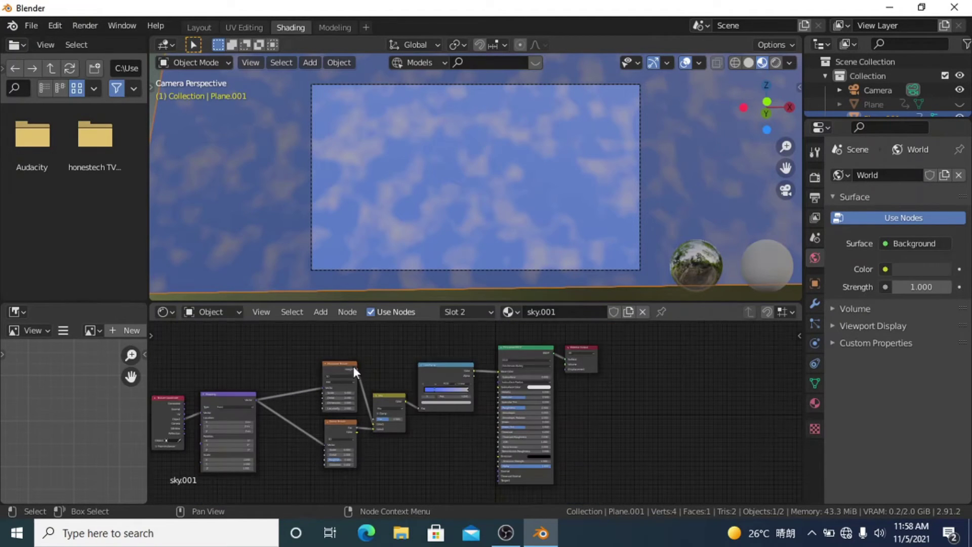
left_click_drag(278, 343, 452, 469)
key("g")
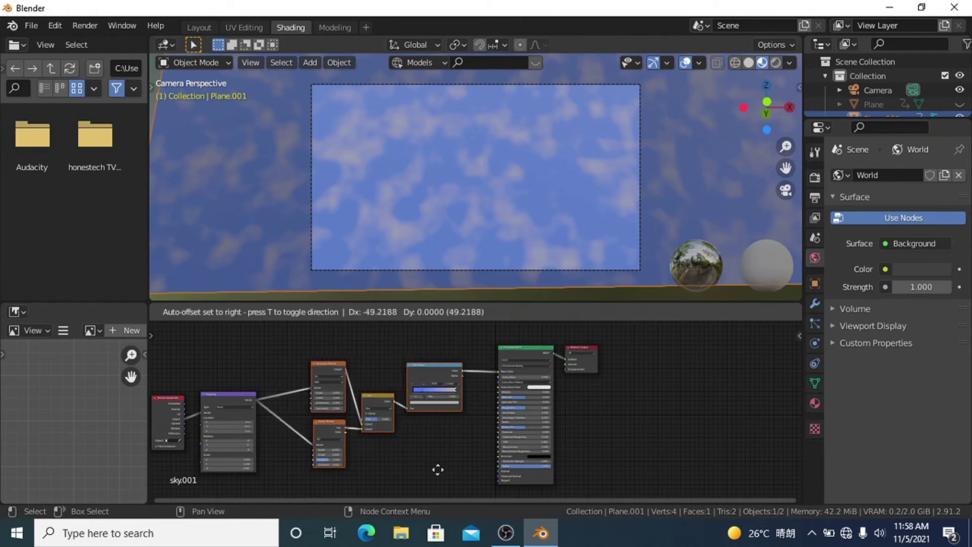
left_click(417, 466)
scroll(423, 409, "up", 2)
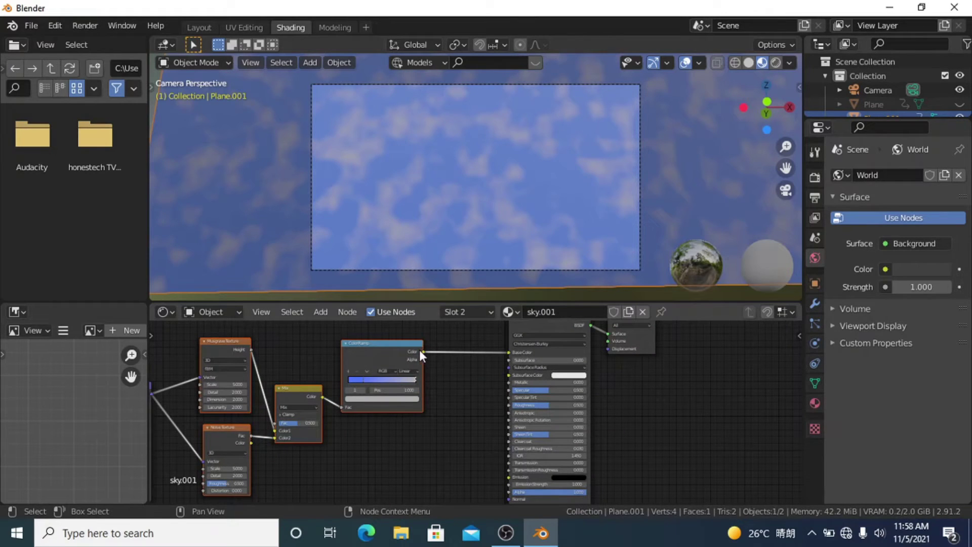
left_click_drag(422, 352, 507, 476)
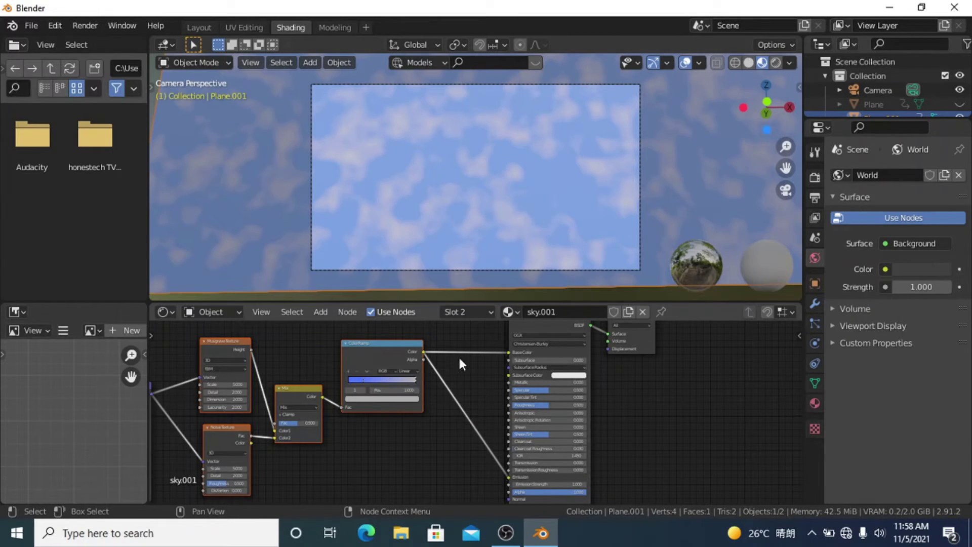
Reduce the Musgrave Texture's Scale to 1.5 and place the ColorRamp's blue stop at 0.227.
middle_click_drag(373, 364, 629, 353)
scroll(436, 397, "up", 2)
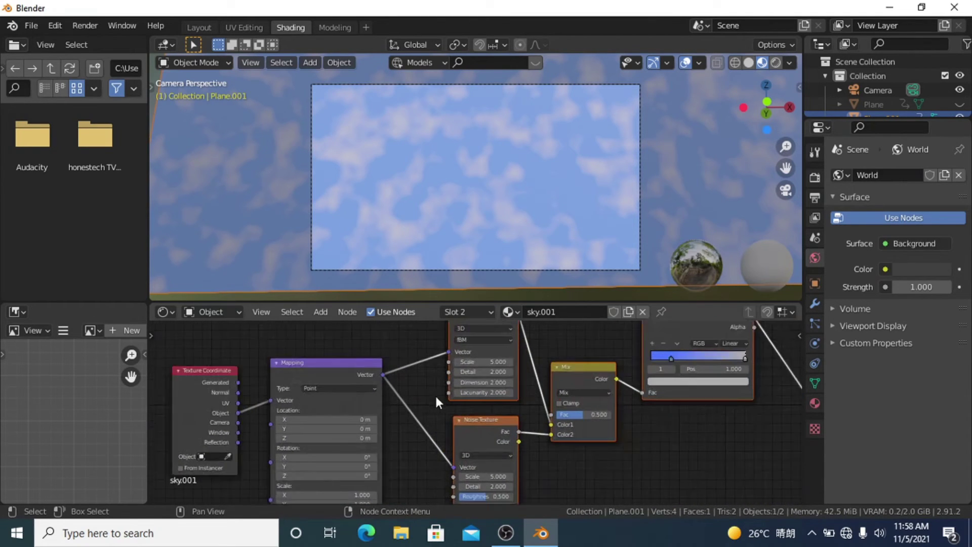
scroll(435, 399, "up", 1)
left_click_drag(481, 358, 435, 358)
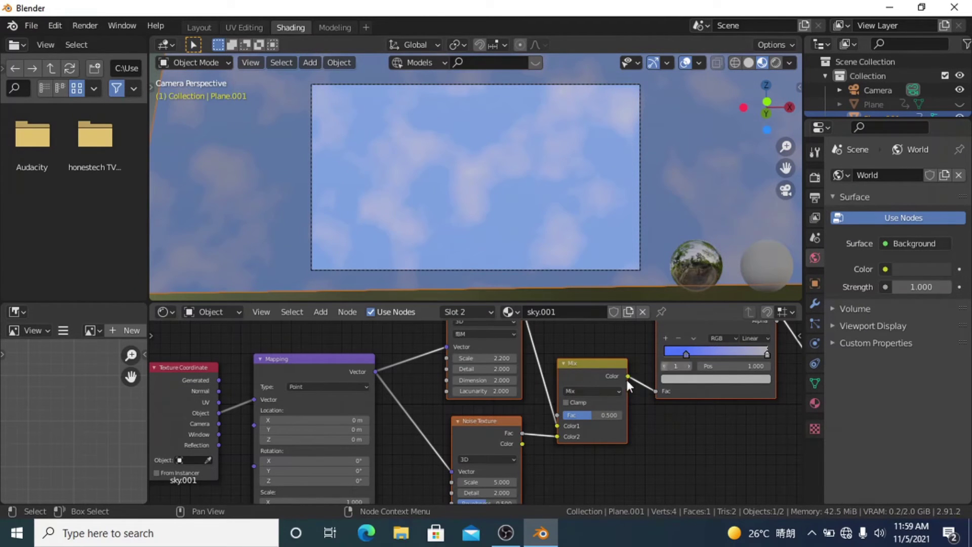
left_click_drag(685, 355, 692, 356)
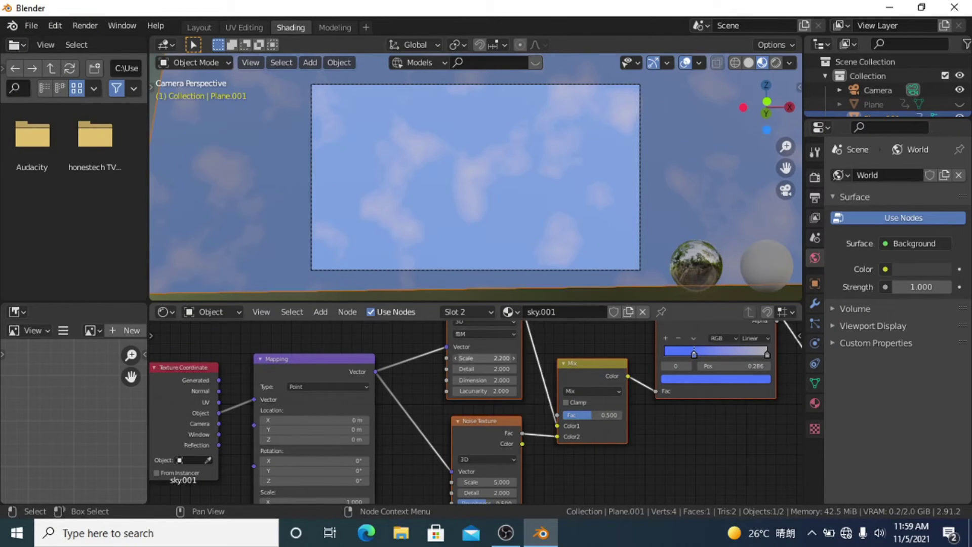
left_click_drag(484, 358, 473, 358)
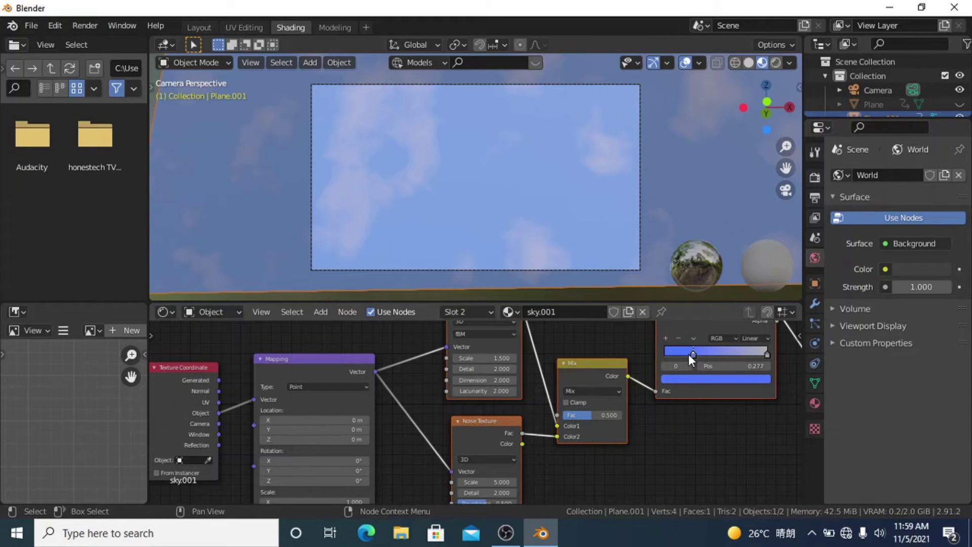
mouse_move(689, 354)
left_mouse_down()
mouse_move(709, 356)
mouse_move(685, 354)
left_mouse_up()
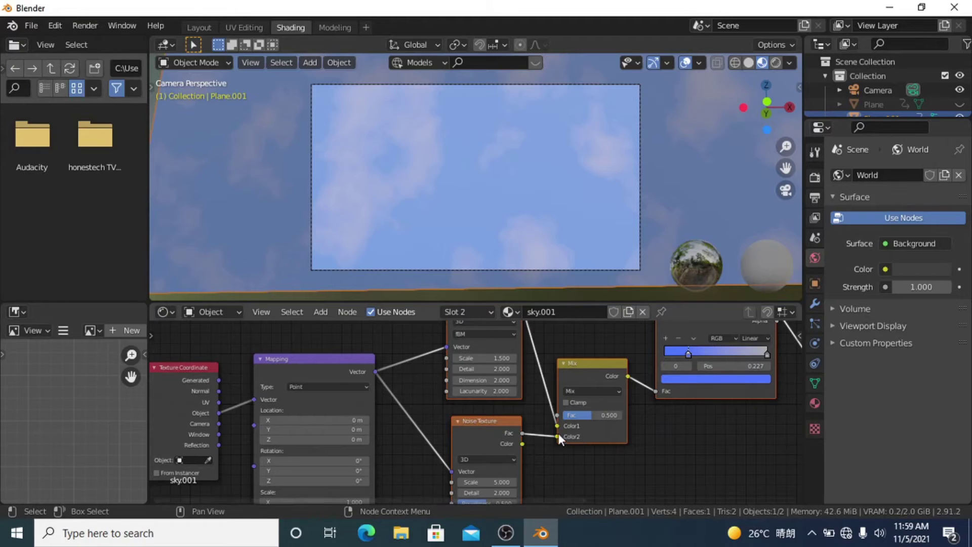
Unlink and relink the Noise Texture's Fac output to the Mix node's Color2, and lower the Noise Scale to 1.8.
mouse_move(558, 435)
left_mouse_down()
mouse_move(543, 433)
mouse_move(555, 445)
left_mouse_up()
left_click_drag(522, 433, 558, 436)
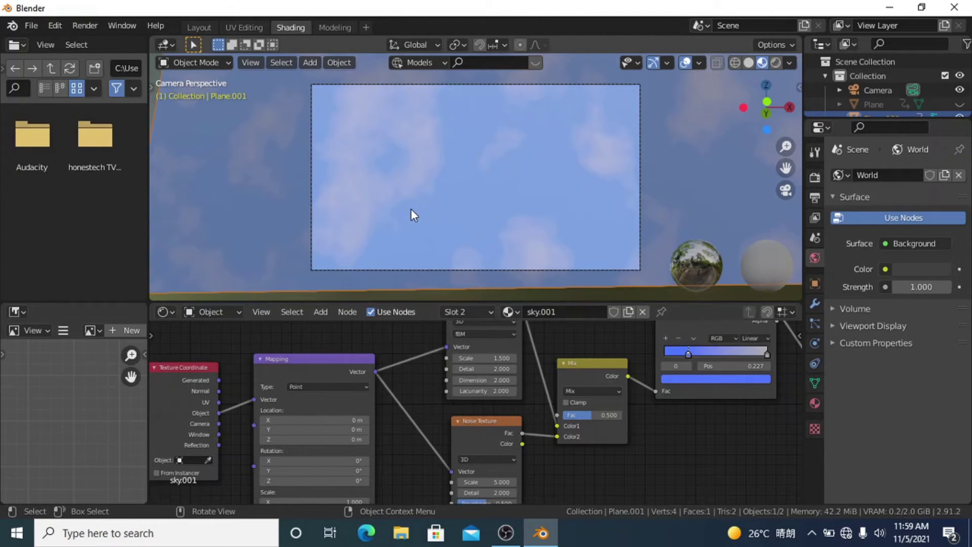
scroll(411, 209, "up", 5)
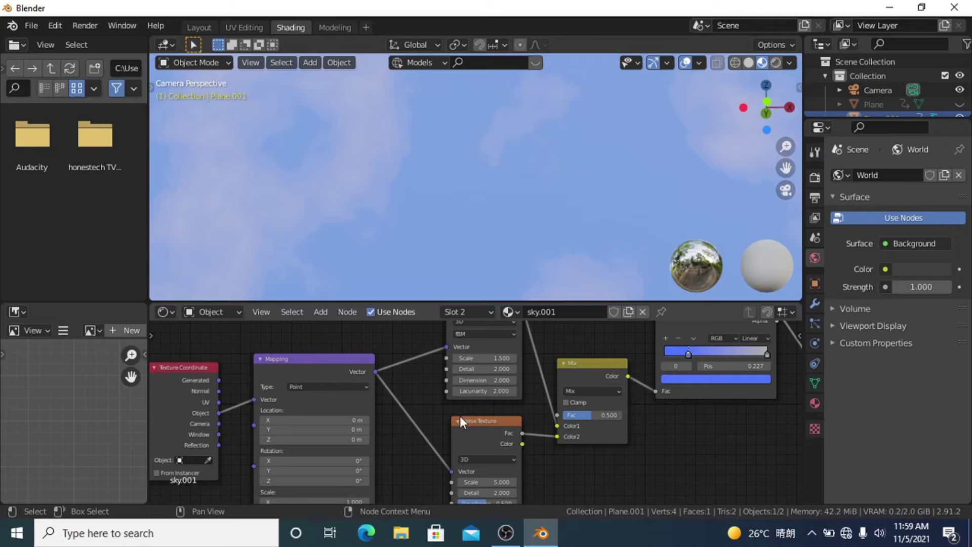
middle_click_drag(486, 458, 493, 400)
mouse_move(487, 421)
left_mouse_down()
mouse_move(512, 421)
mouse_move(468, 422)
left_mouse_up()
scroll(399, 153, "down", 3)
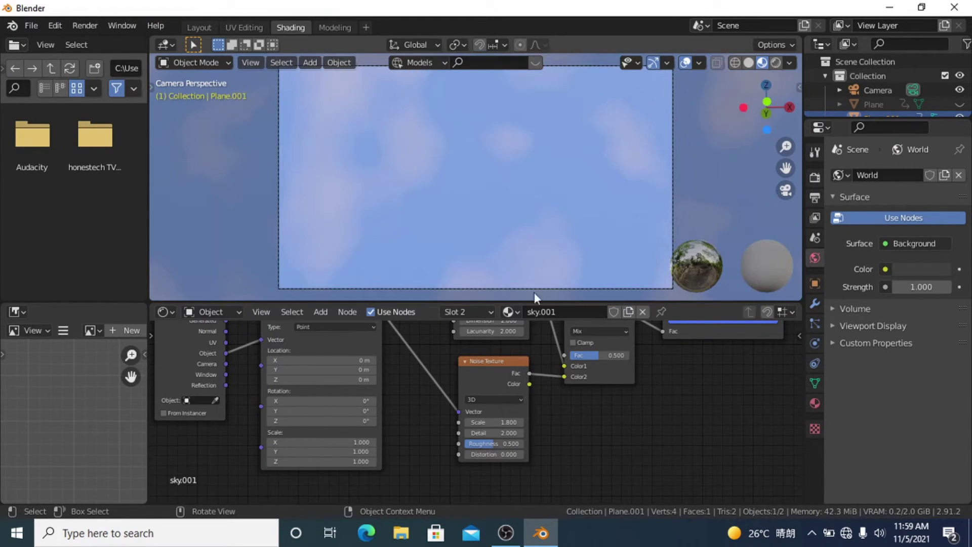
Move the ColorRamp's grey stop to 0.409 and raise the Noise Texture's Scale to 3.7.
middle_click_drag(621, 364, 569, 390)
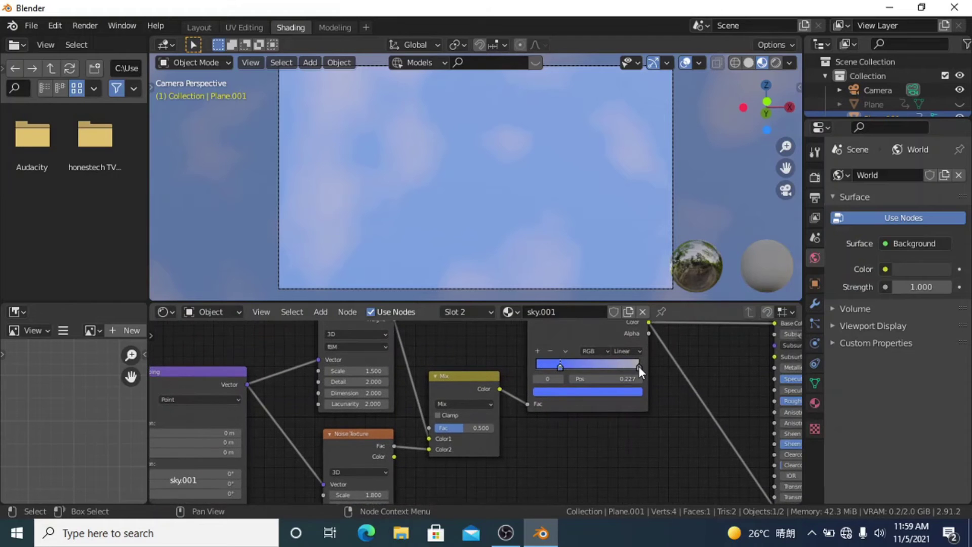
left_click_drag(639, 366, 635, 365)
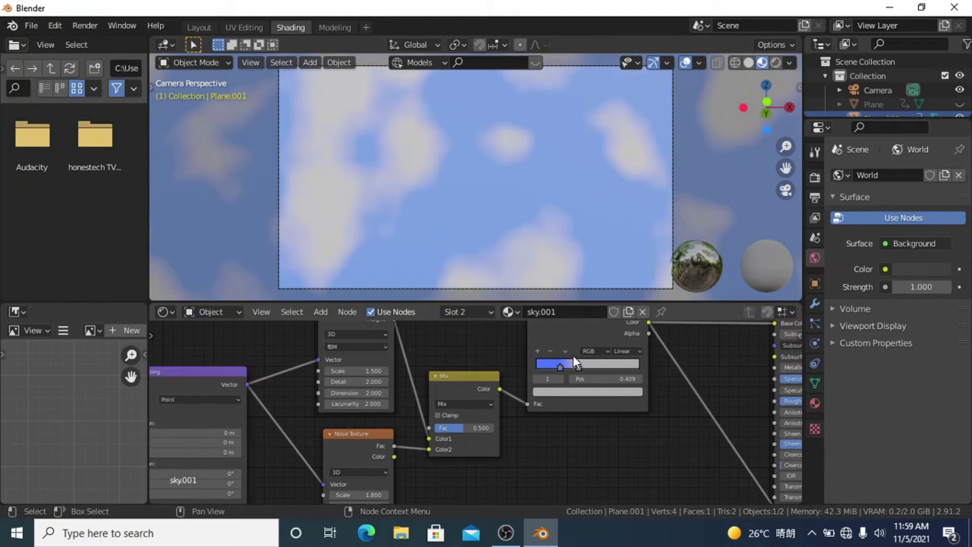
left_click_drag(357, 494, 405, 495)
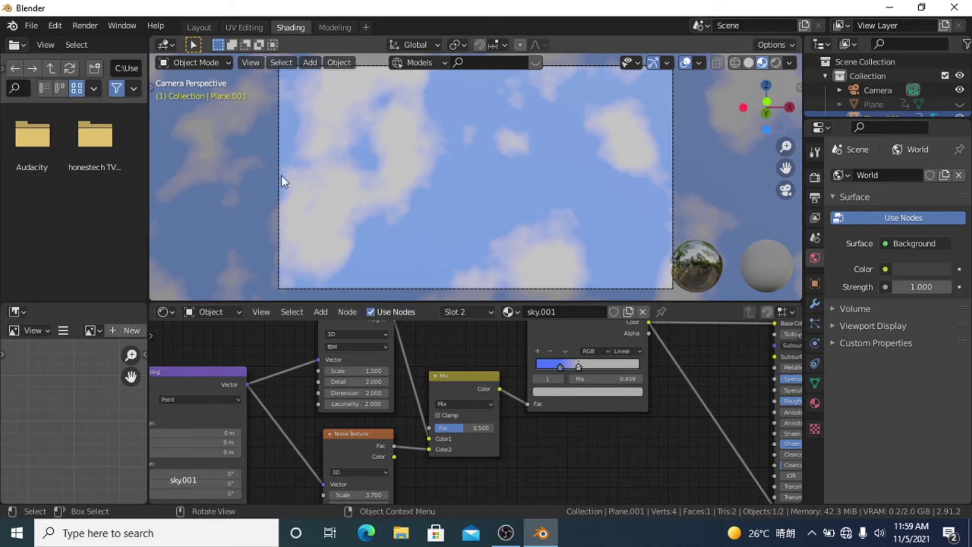
scroll(280, 177, "down", 5)
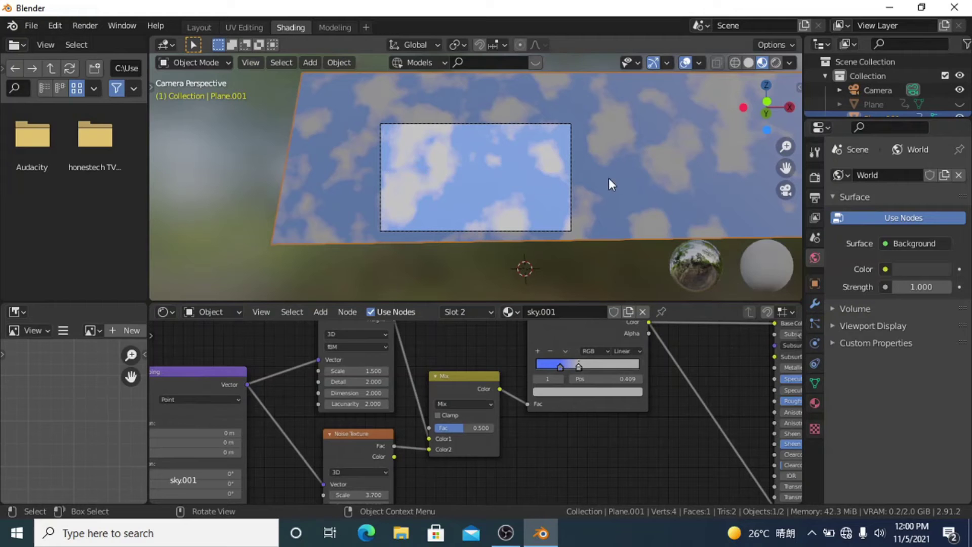
Play the plane's animation in the Layout workspace, then stop it with the timeline back at frame 1.
left_click(198, 27)
key("space")
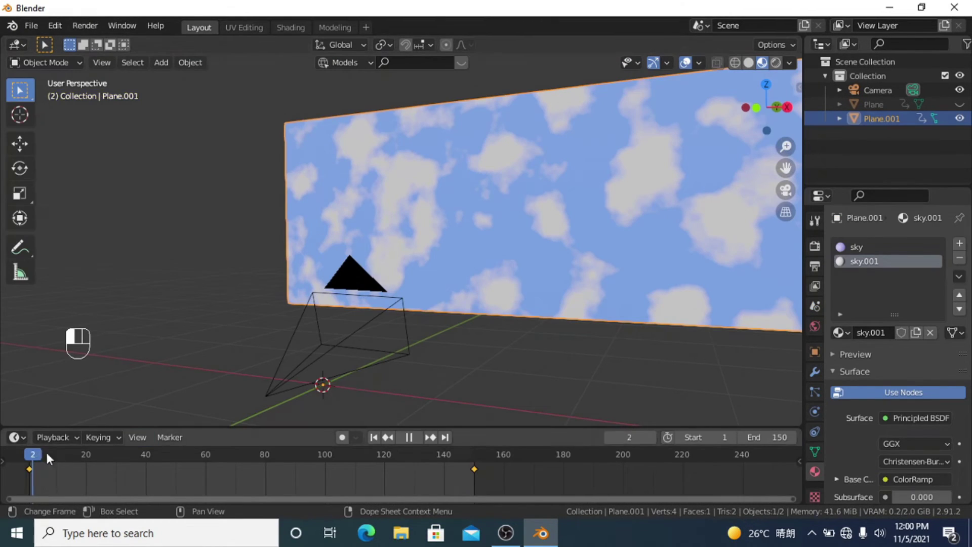
left_click_drag(99, 458, 30, 454)
key("space")
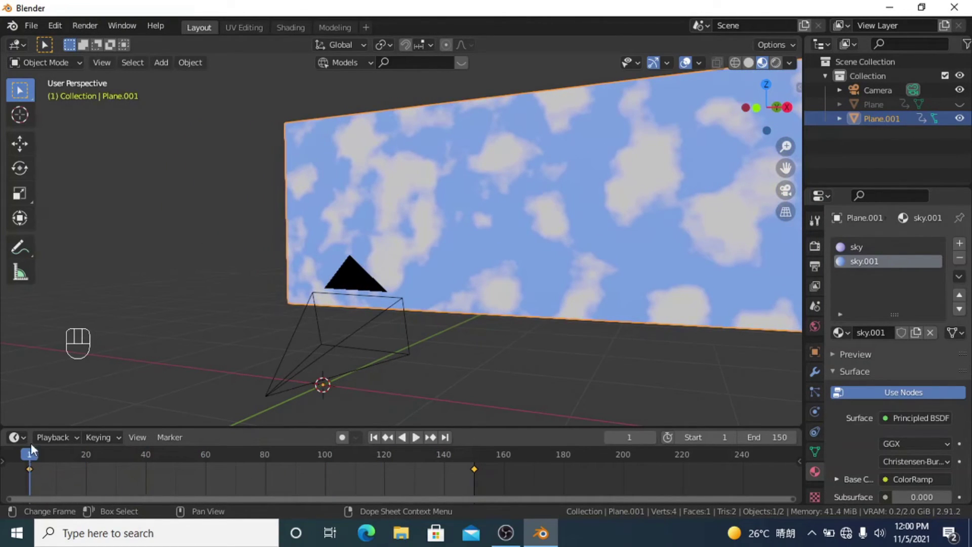
Return to the Shading workspace and set the Mapping node's X Location to 1.5 m.
left_click(287, 28)
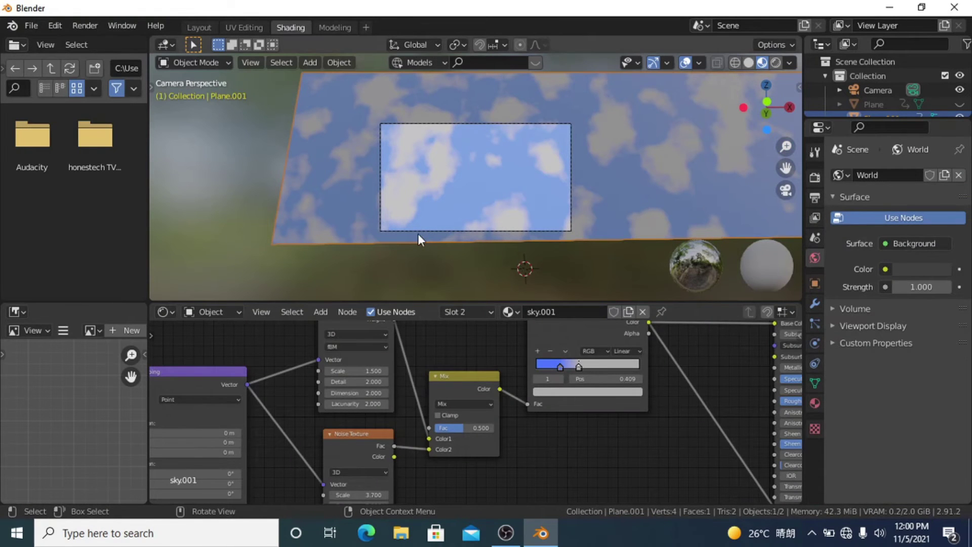
middle_click_drag(303, 372, 446, 495)
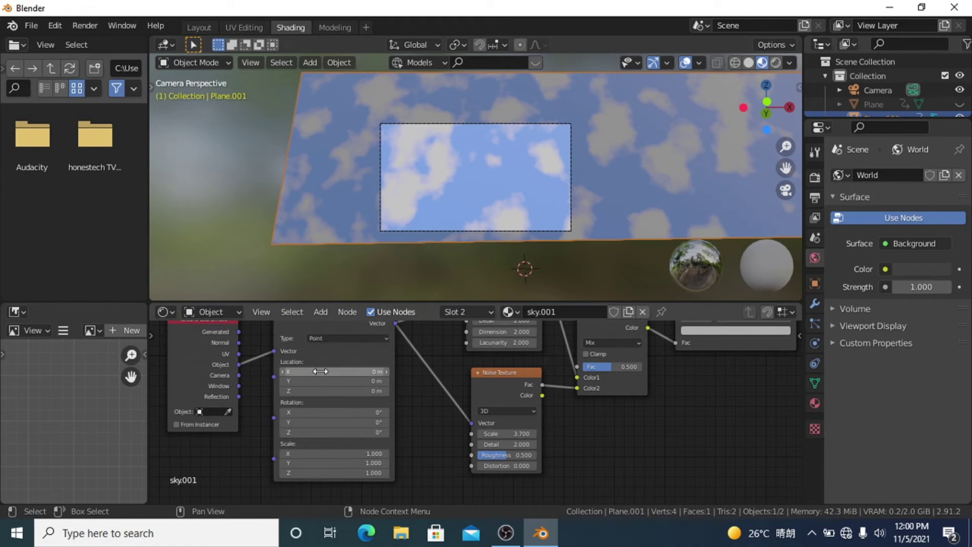
left_click_drag(320, 371, 349, 371)
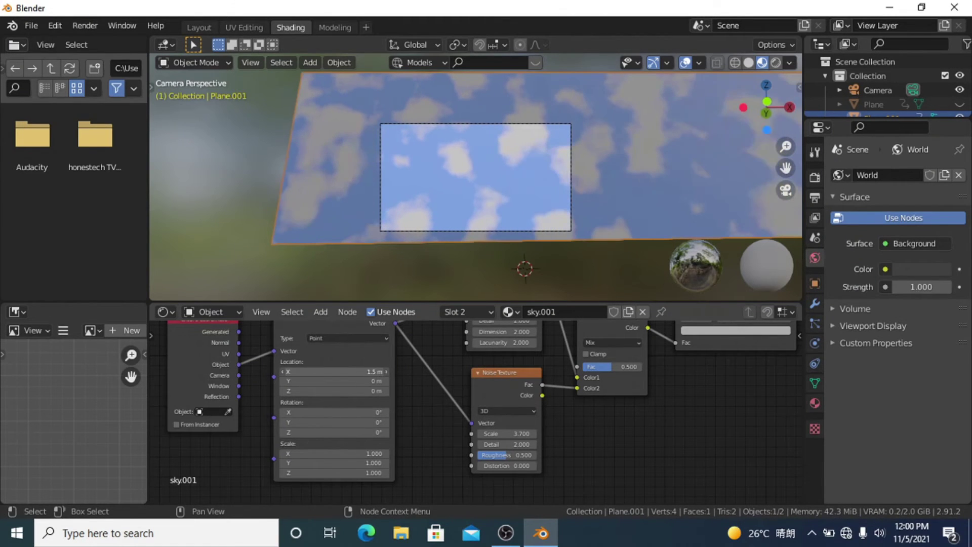
Set the Mapping node's X Location to 0 m and keyframe its Location at frame 1.
left_click(324, 373)
type("0")
key("Return")
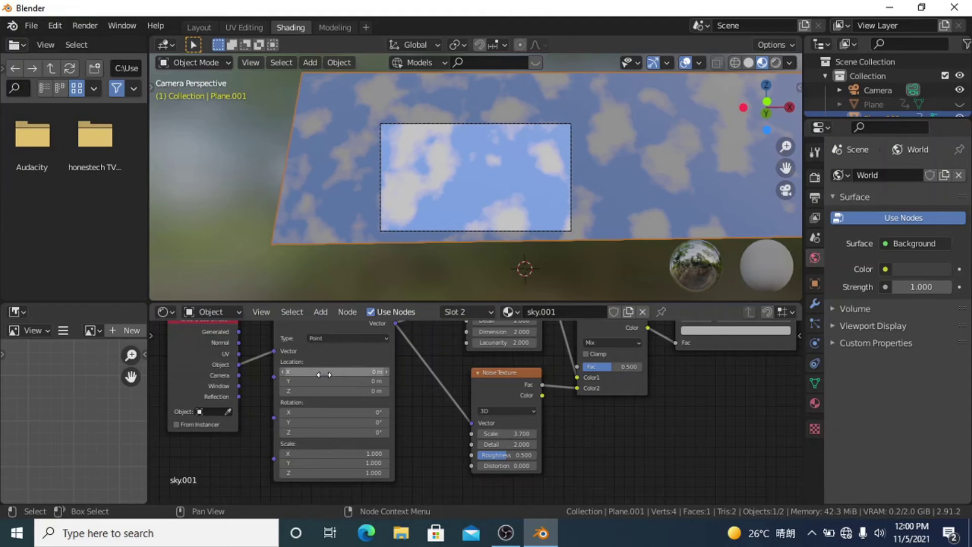
left_click_drag(324, 376, 324, 377)
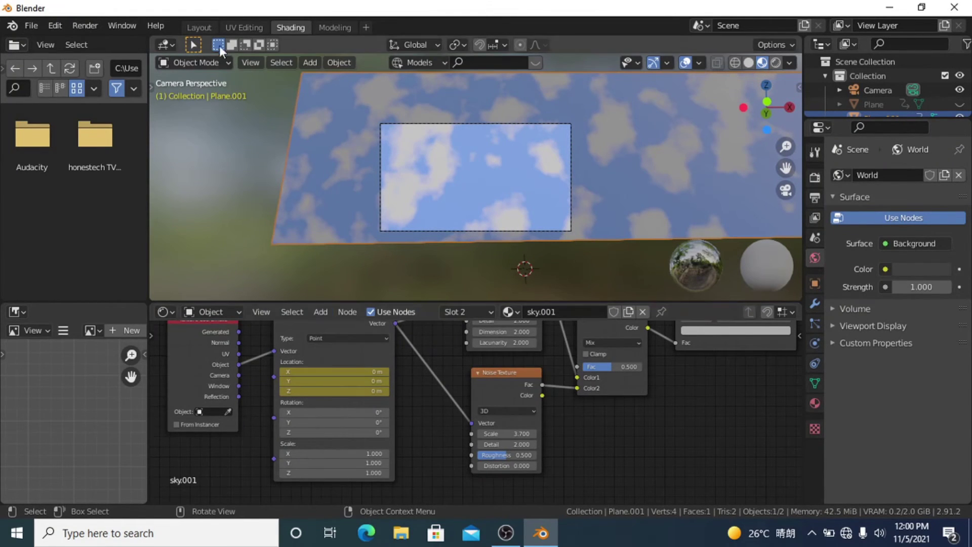
Go to frame 150, set the Mapping node's X Location to 20.5 m and keyframe the Location there.
left_click(197, 27)
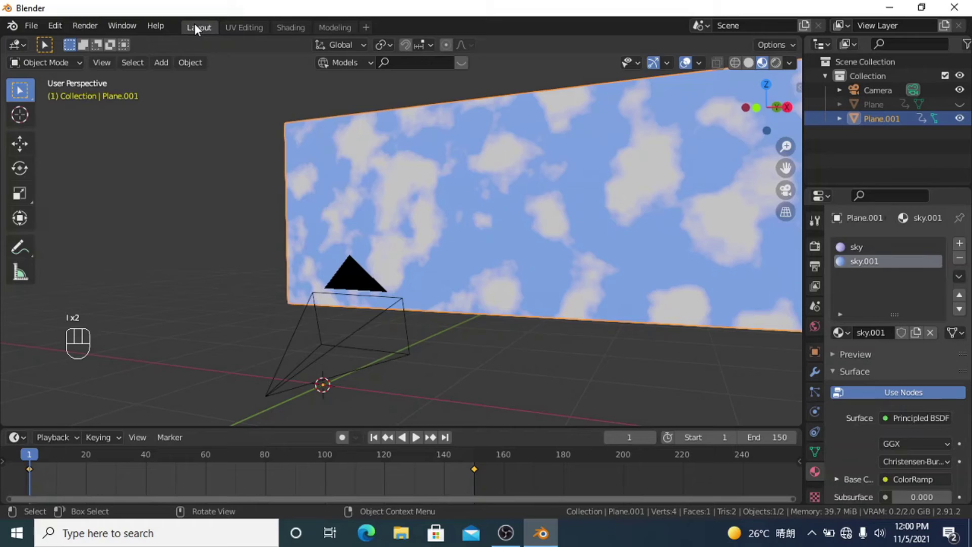
left_click(445, 437)
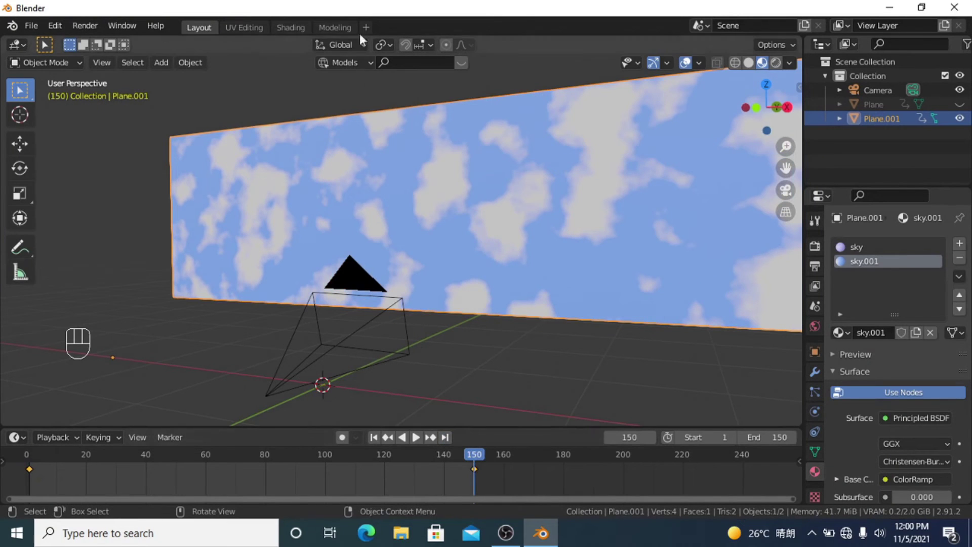
left_click(291, 27)
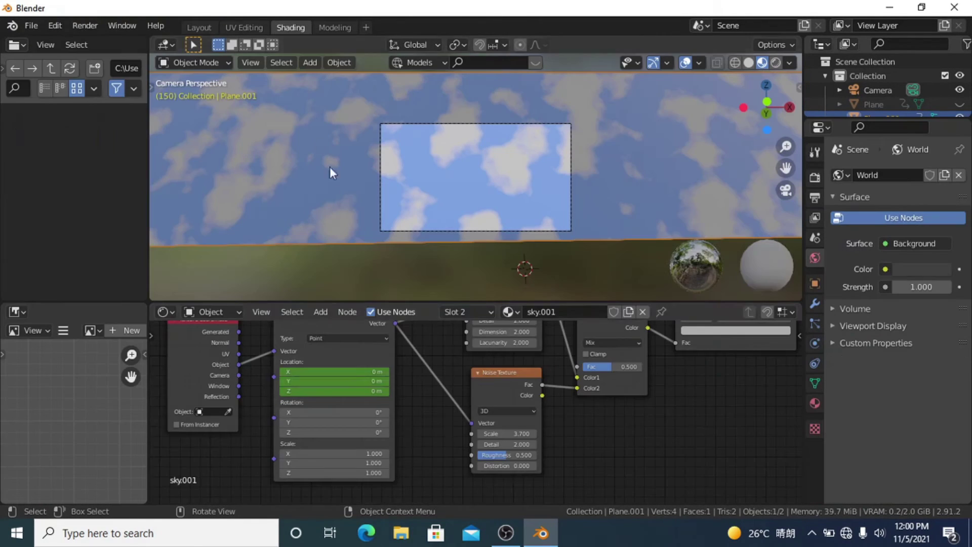
left_click(354, 371)
type("0.1")
key("Return")
left_click_drag(354, 372, 332, 367)
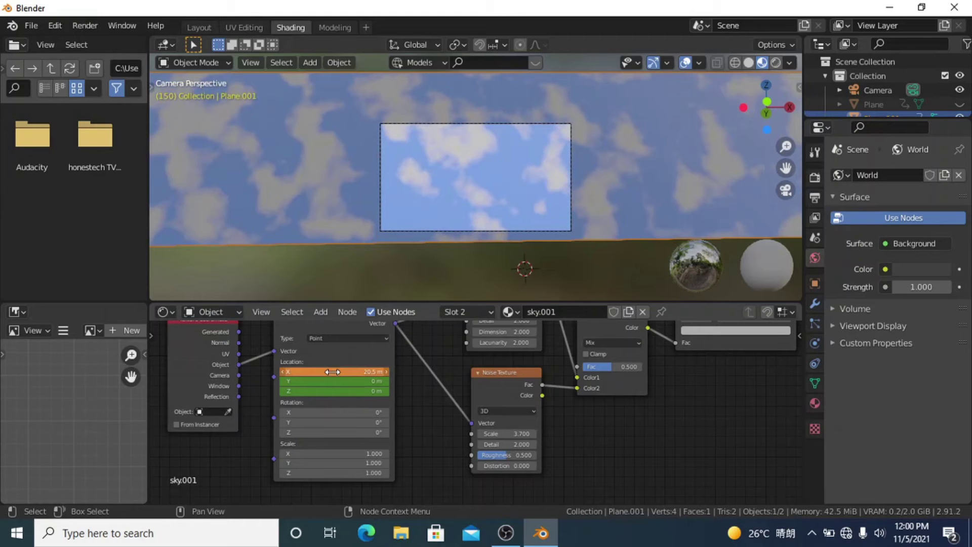
key("i")
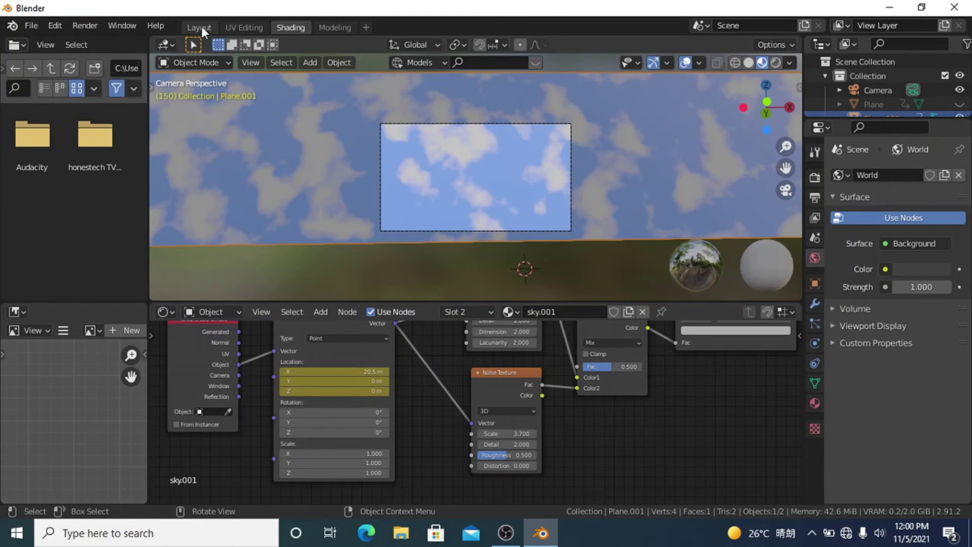
Play the animation in the Shading workspace to check the cloud movement, then stop it.
key("space")
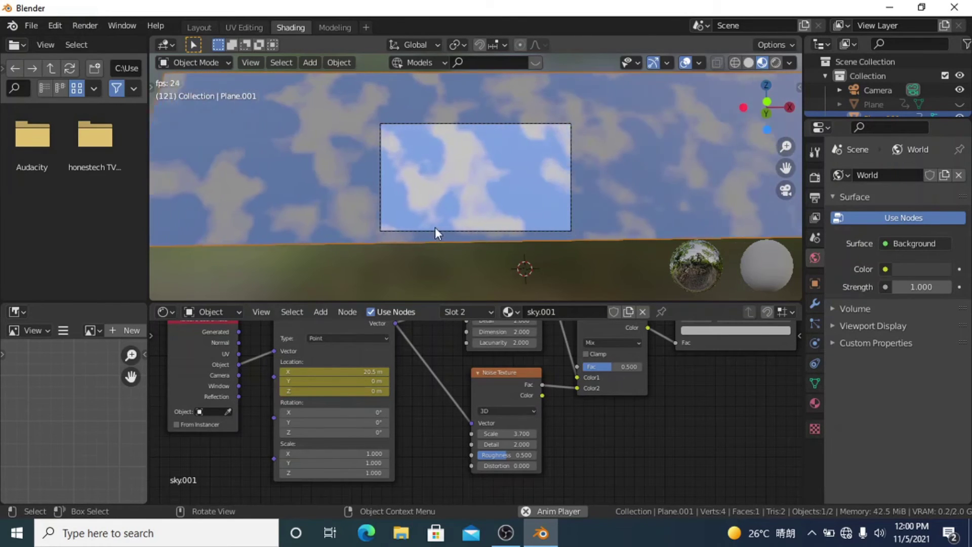
key("Escape")
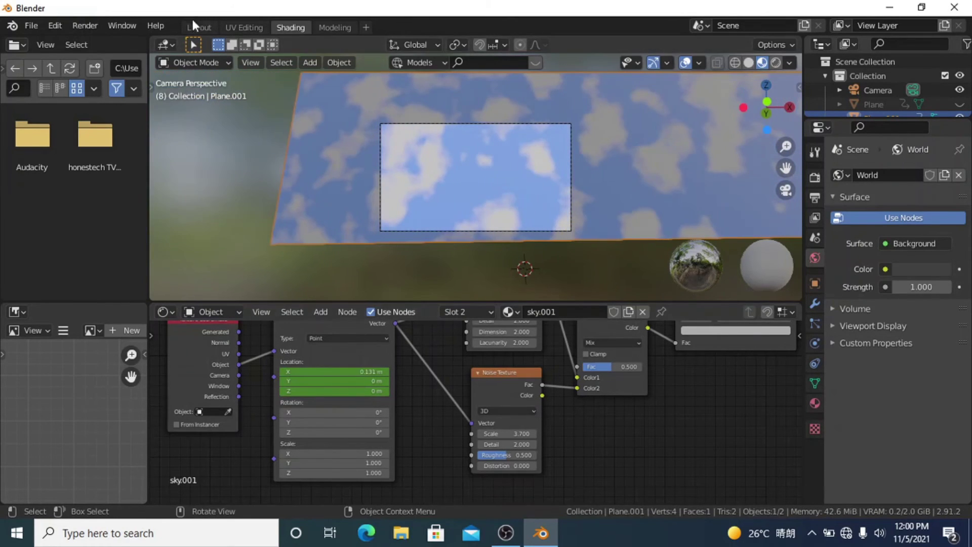
Return the timeline to frame 1 and keyframe the Mapping node's Rotation at 0° on all axes.
left_click(199, 27)
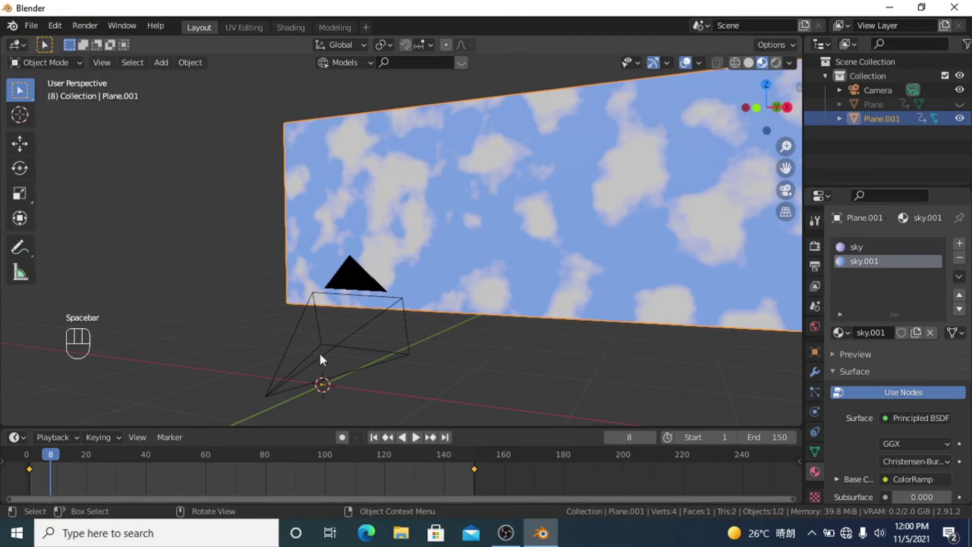
left_click(372, 437)
left_click(290, 28)
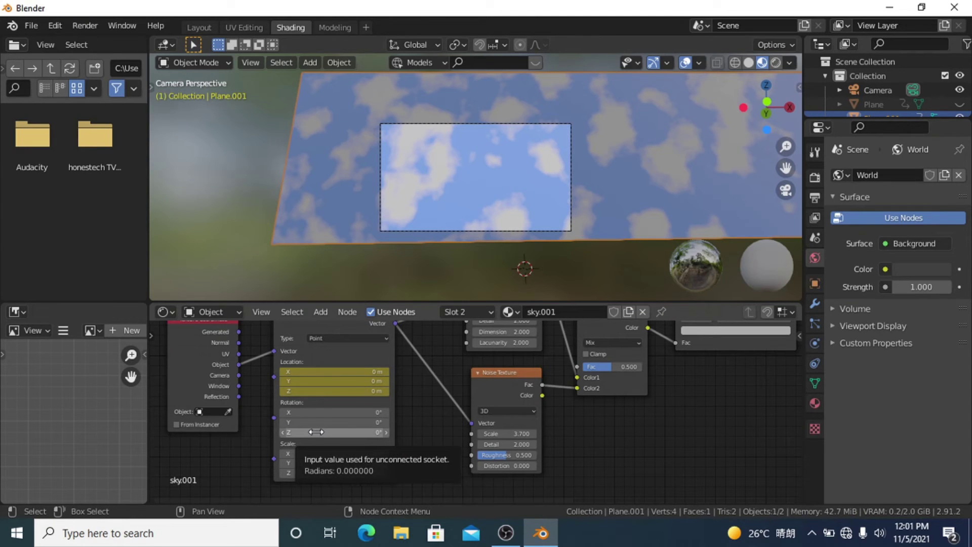
left_click(205, 25)
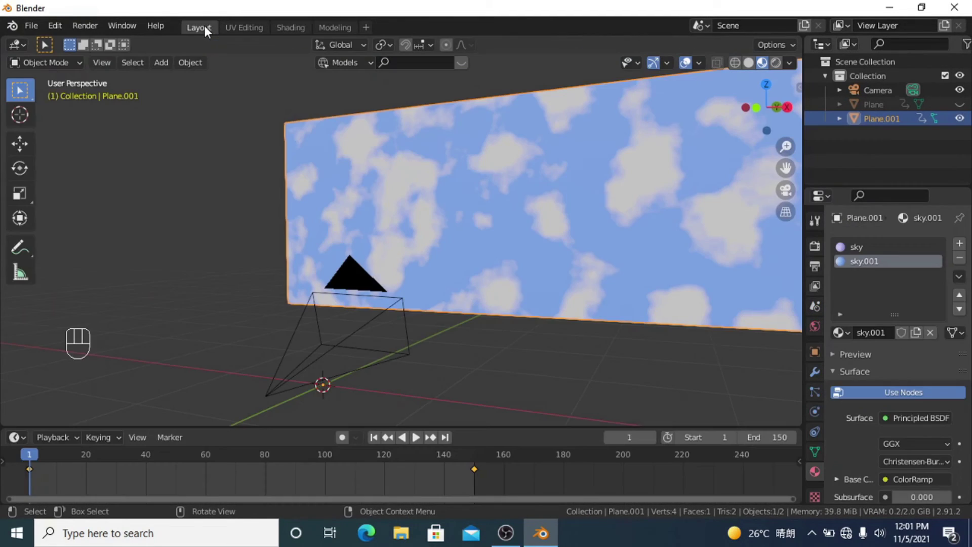
left_click(291, 28)
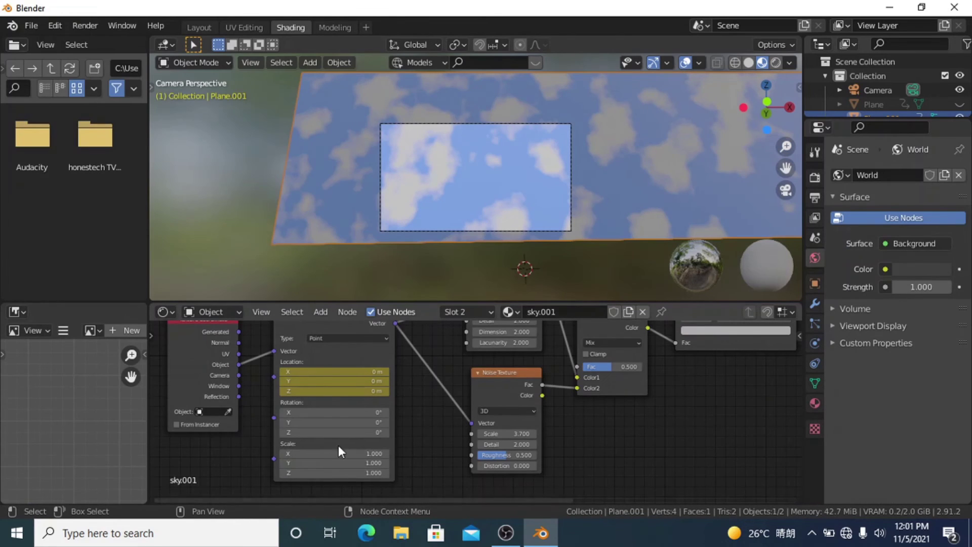
key("i")
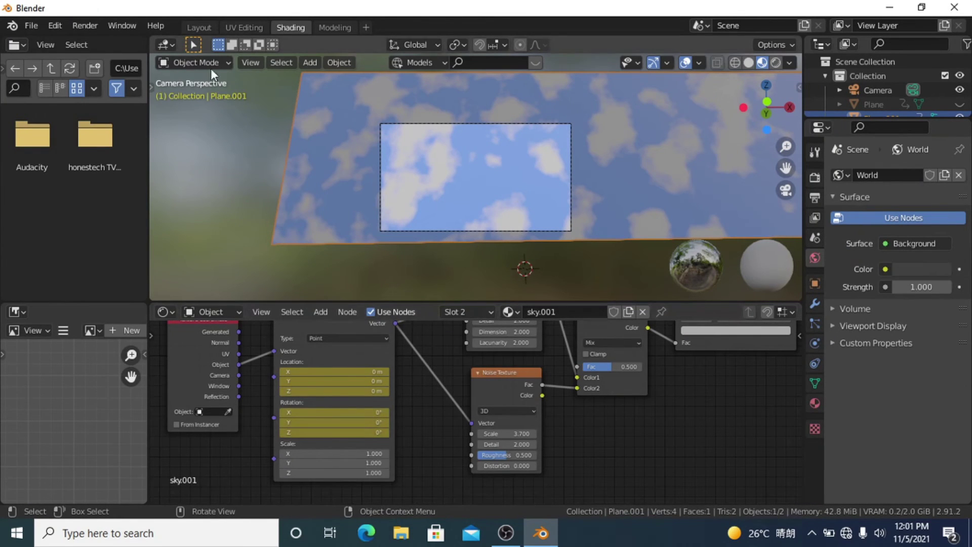
Go to frame 150, set the Mapping node's Z Rotation to -24.4° and keyframe the Rotation there.
left_click(199, 27)
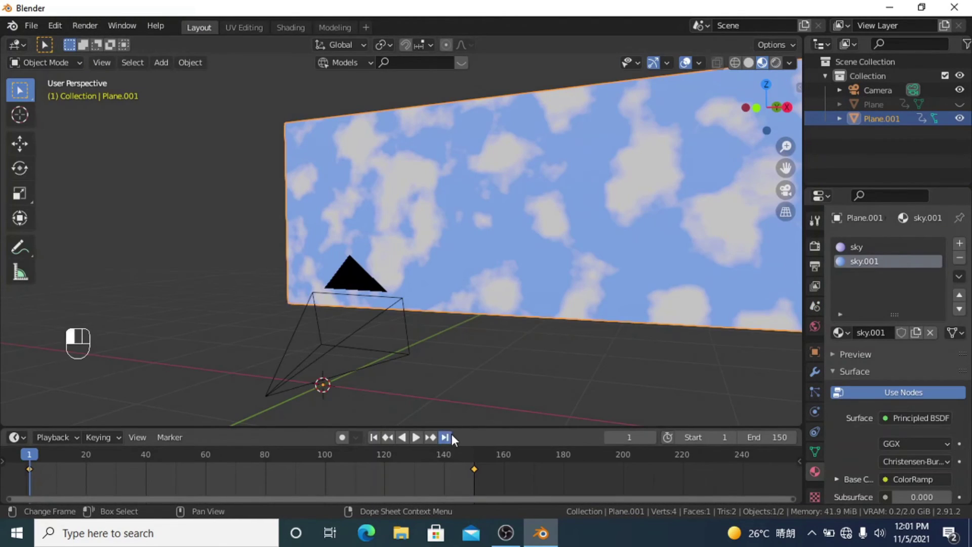
left_click(296, 29)
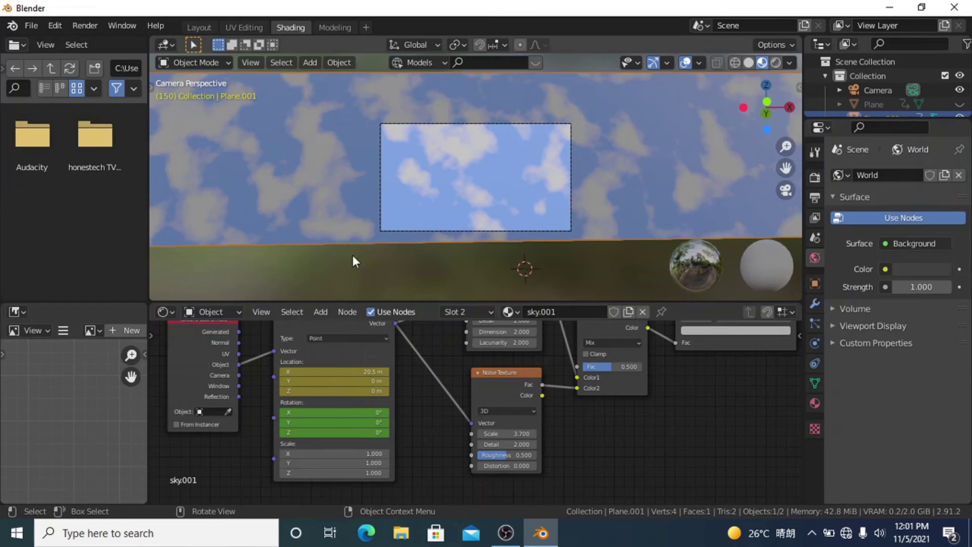
left_click_drag(334, 432, 212, 432)
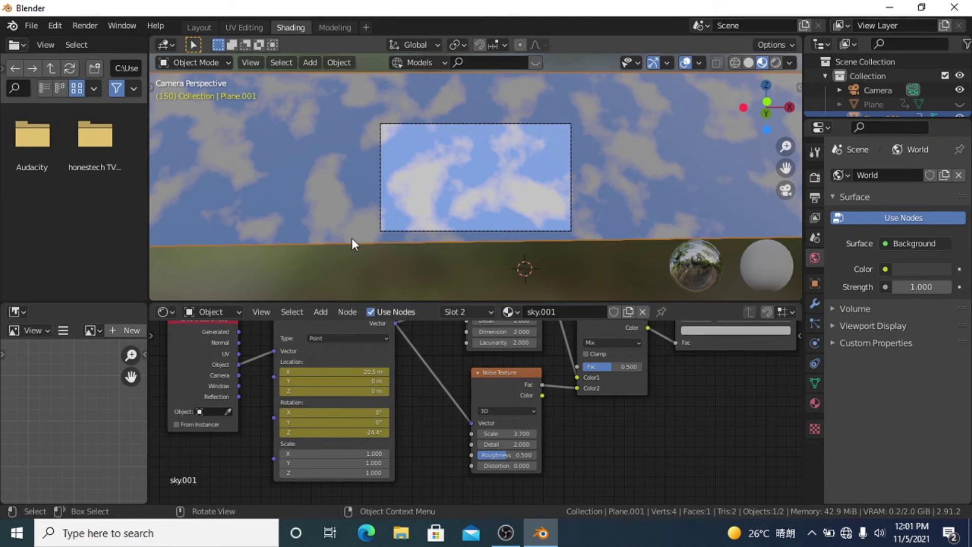
Play the animation to check the clouds shifting and rotating together, then stop it and view the Mapping and Mix nodes.
key("space")
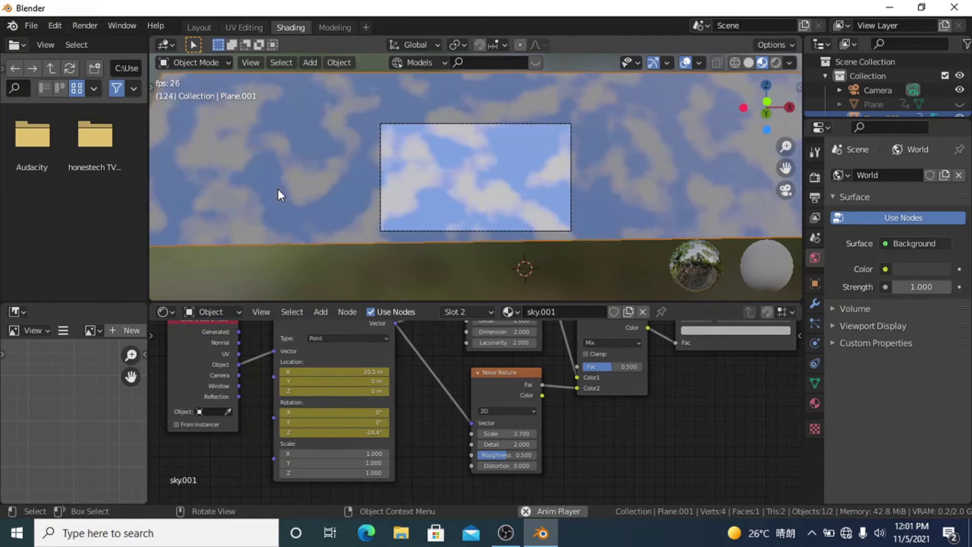
key("space")
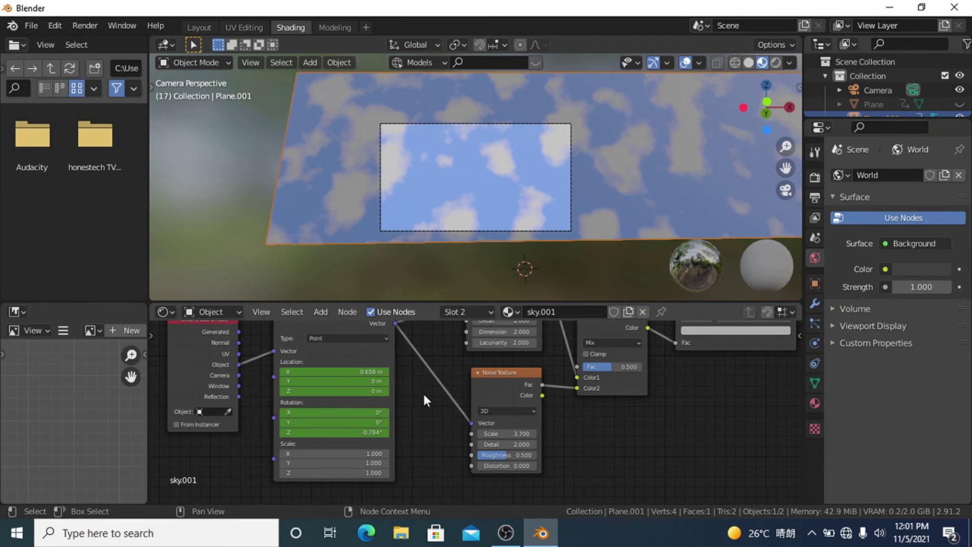
middle_click_drag(428, 377, 390, 443)
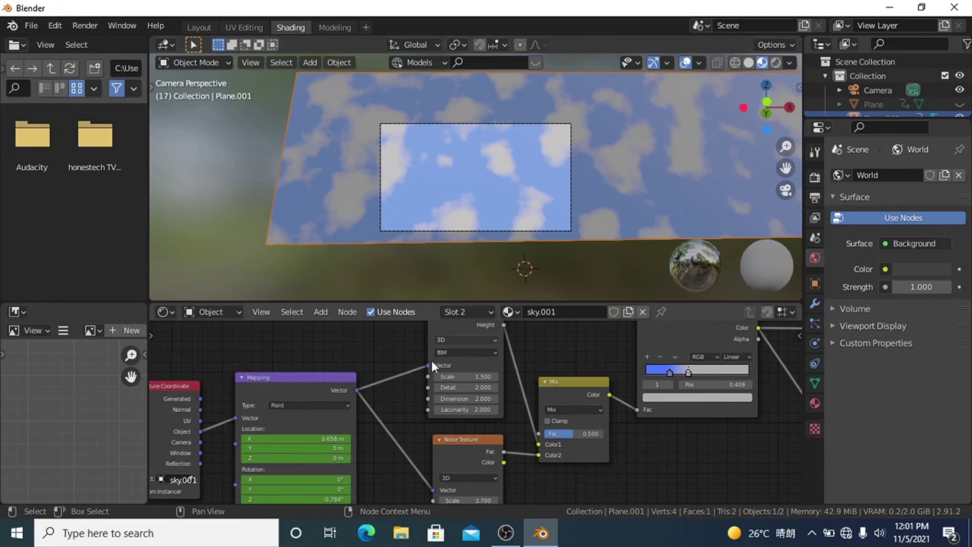
Switch to the Layout workspace's camera view and play the animation from frame 1, then pause it.
left_click(220, 30)
key("KP_0")
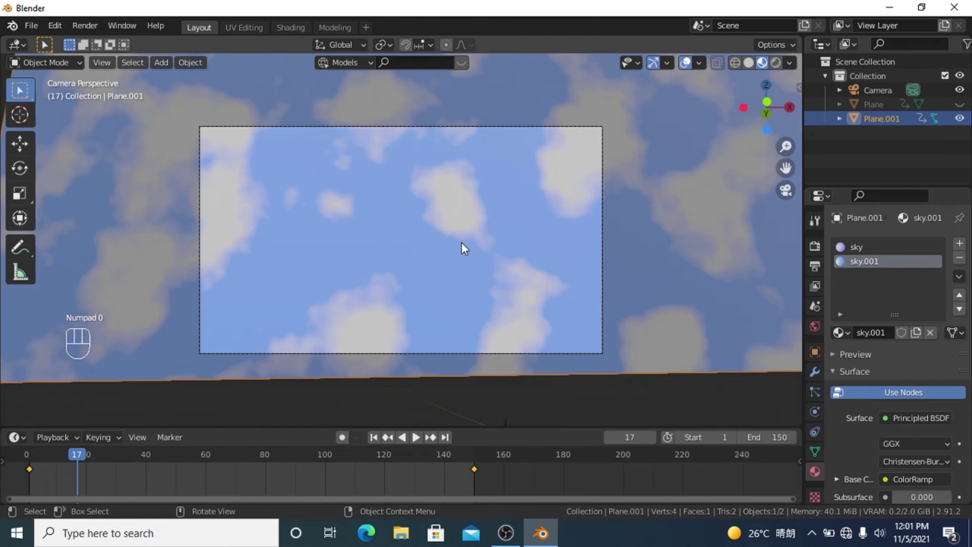
scroll(460, 242, "up", 4)
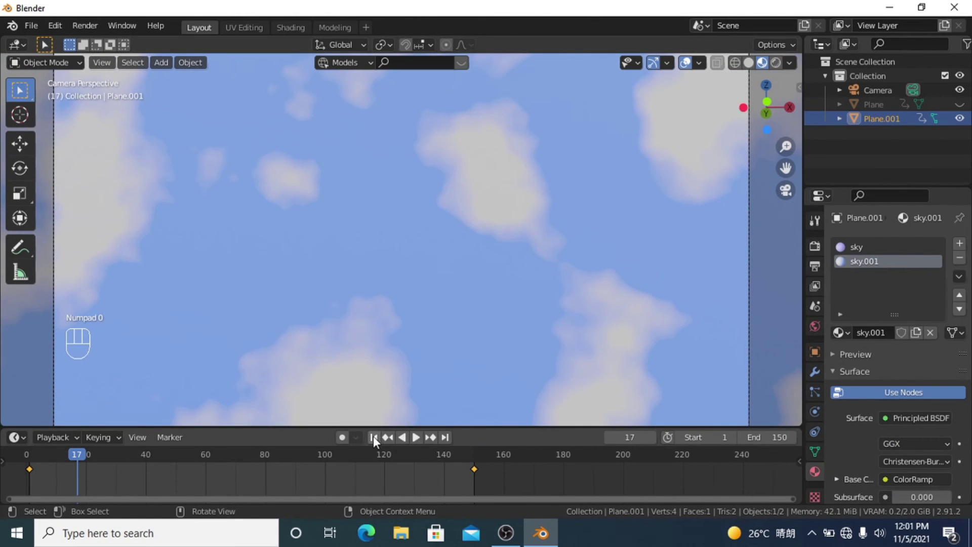
left_click(374, 438)
left_click(418, 437)
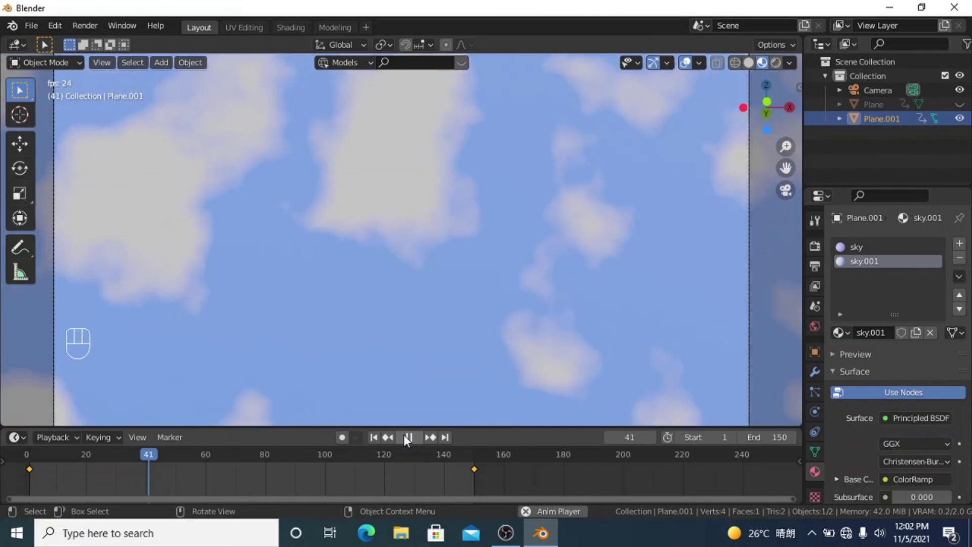
left_click(405, 438)
Inspect the sky plane from outside the camera, scrub the timeline to frame 91, and return to the camera view.
scroll(545, 242, "down", 3)
middle_click_drag(544, 242, 534, 245)
key("space")
left_click_drag(176, 453, 298, 453)
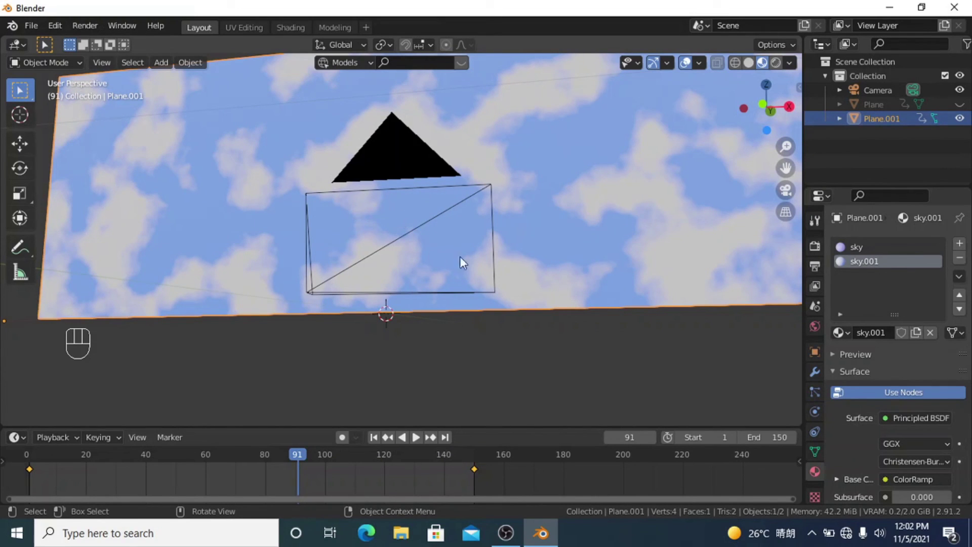
key("KP_0")
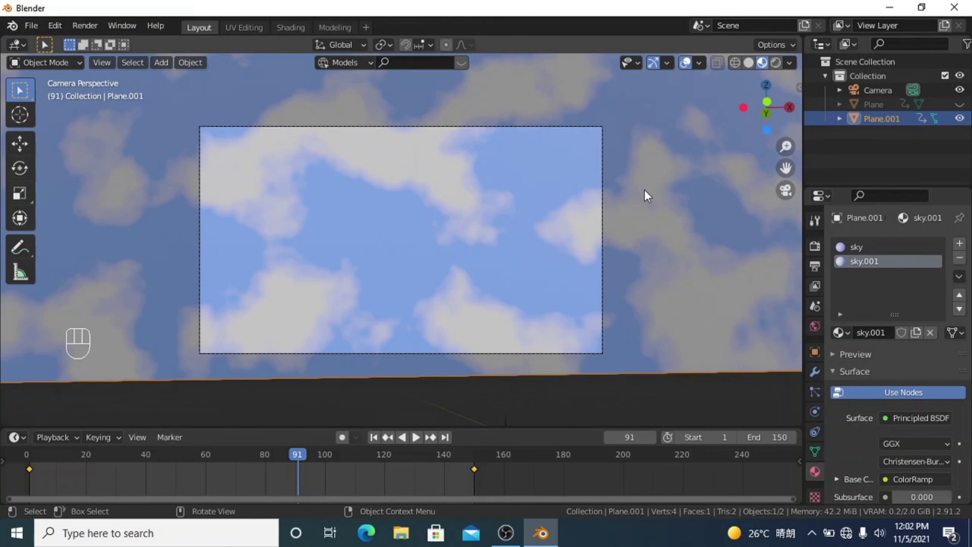
Return to the Shading workspace and examine the ColorRamp's connections and the Principled BSDF's emission and specular settings.
left_click(293, 27)
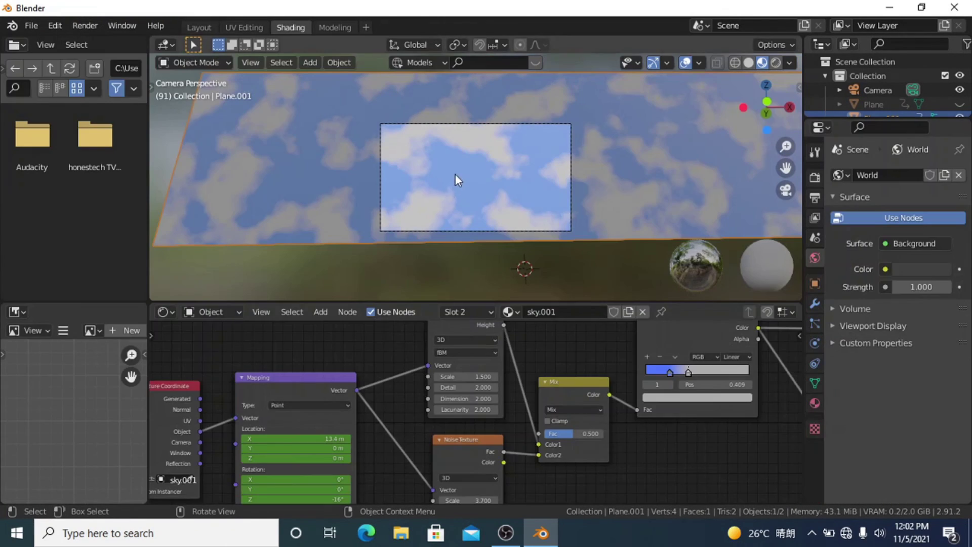
middle_click_drag(524, 368, 220, 365)
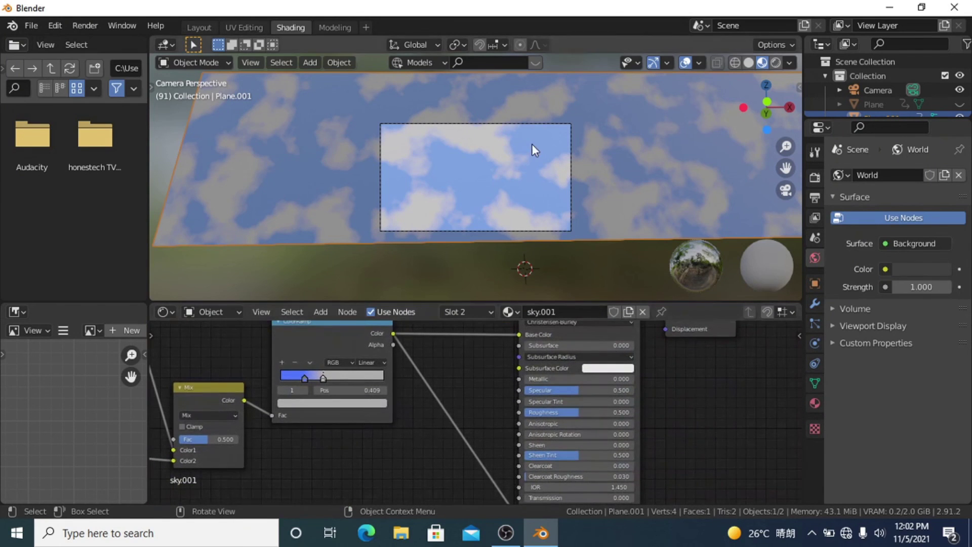
middle_click_drag(488, 401, 458, 445)
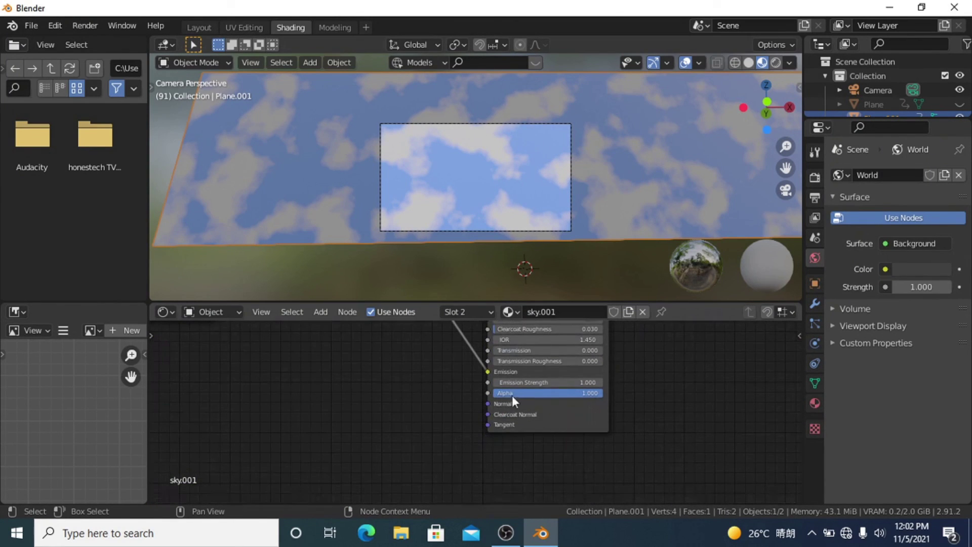
middle_click_drag(524, 353, 439, 439)
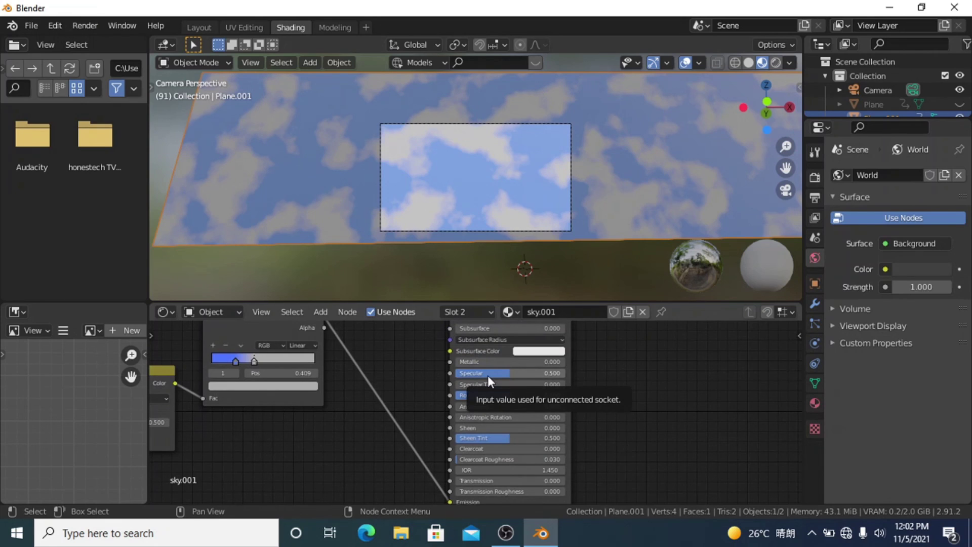